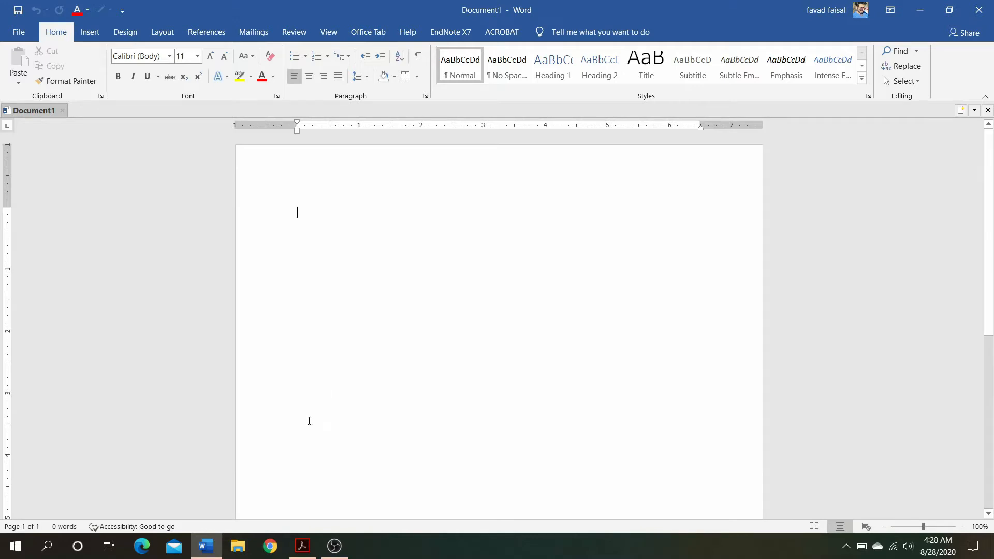
# Switch to the thesis PDF in Adobe Acrobat and browse its chapter and section bookmarks
pyautogui.moveTo(299, 543)
pyautogui.click(302, 547)
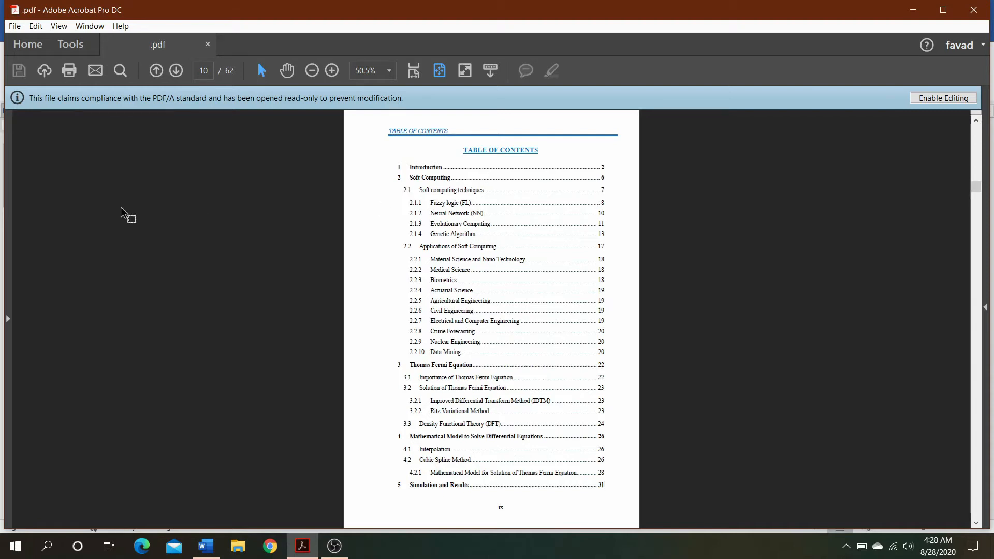
pyautogui.click(9, 320)
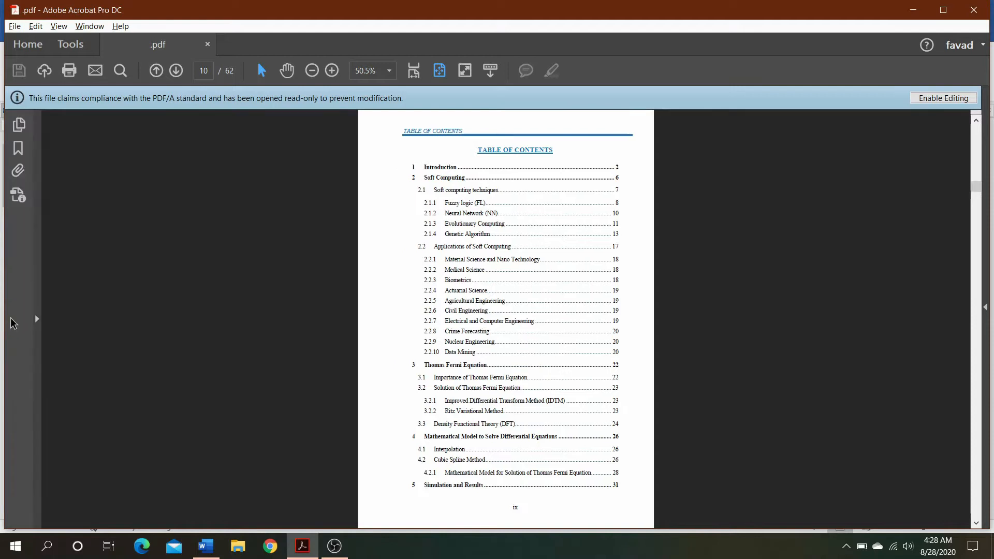
pyautogui.click(19, 150)
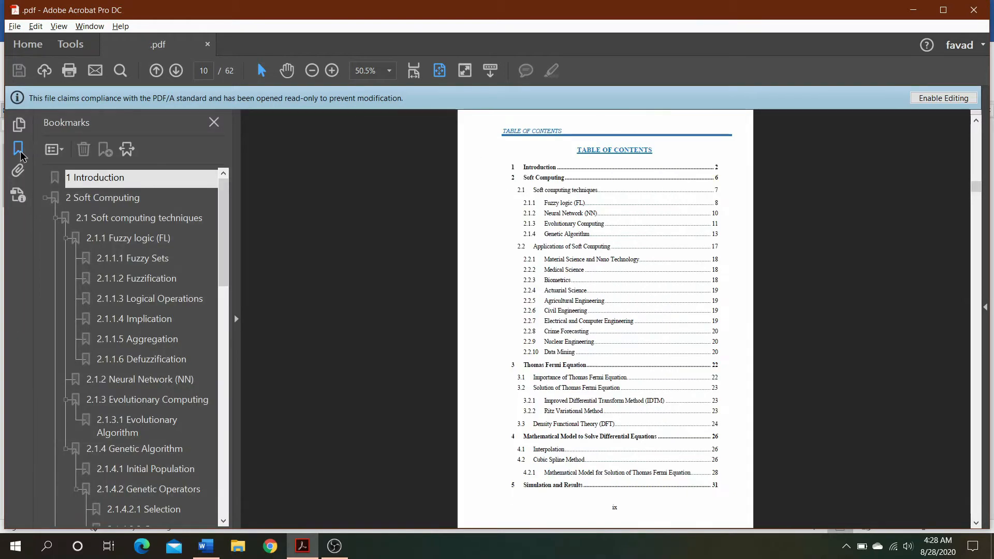
pyautogui.scroll(-5, 133, 301)
pyautogui.scroll(-5, 135, 302)
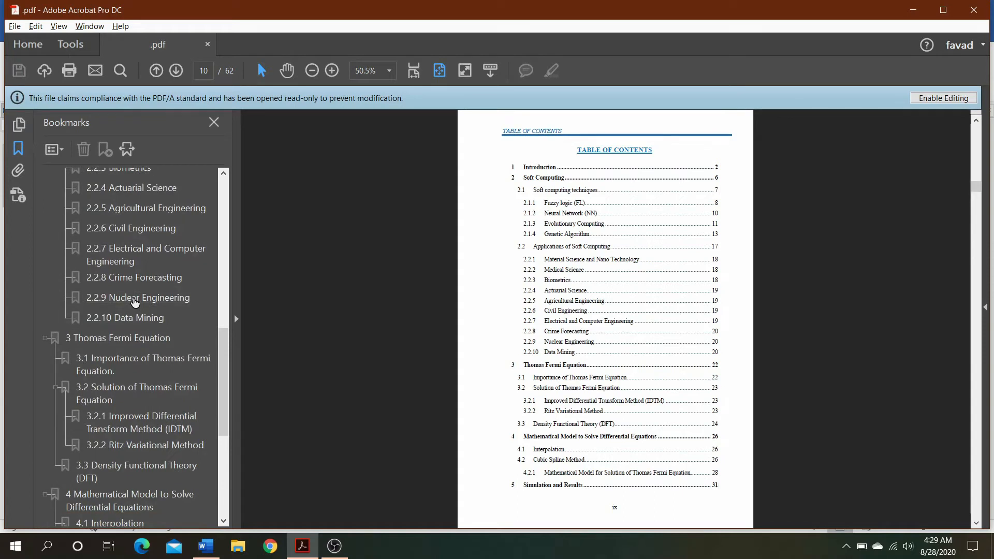
pyautogui.scroll(-3, 134, 302)
pyautogui.scroll(2, 135, 302)
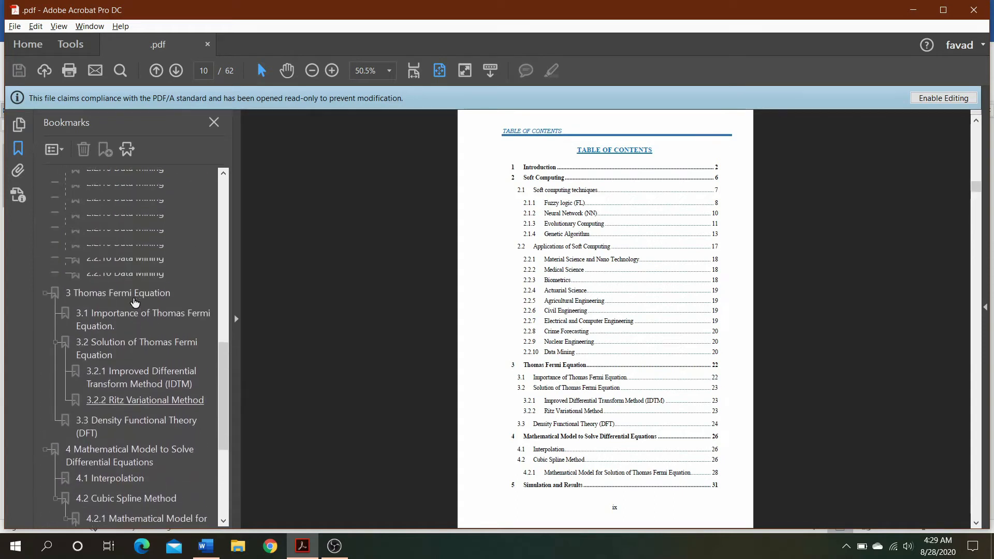
# Jump to the bookmarked chapter 3 Thomas Fermi Equation and hide the bookmark list
pyautogui.click(134, 301)
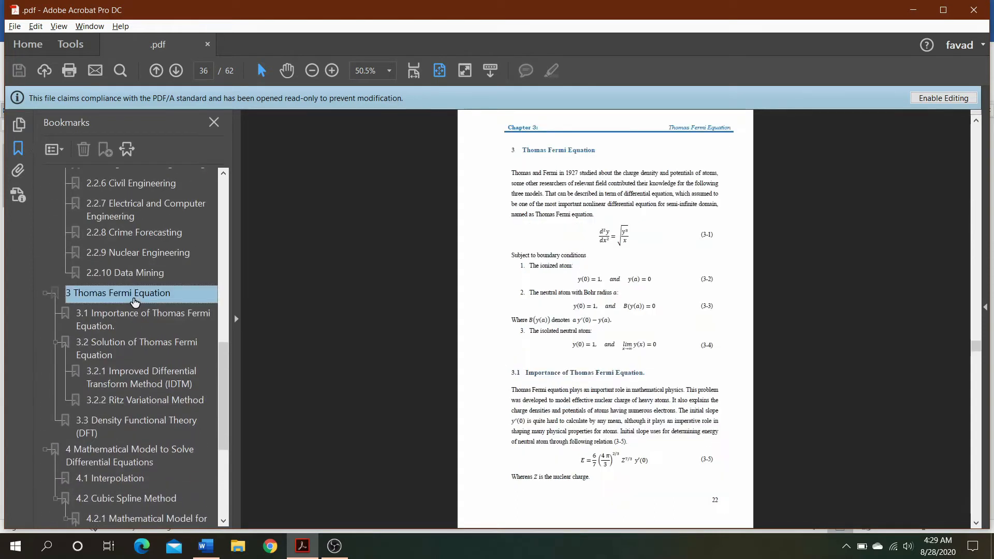
pyautogui.scroll(10, 101, 288)
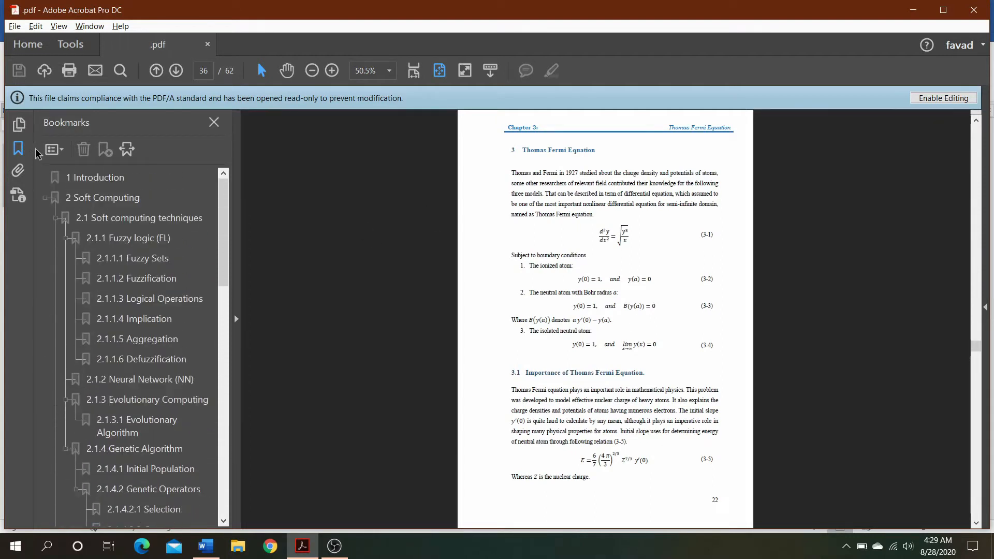
pyautogui.click(18, 149)
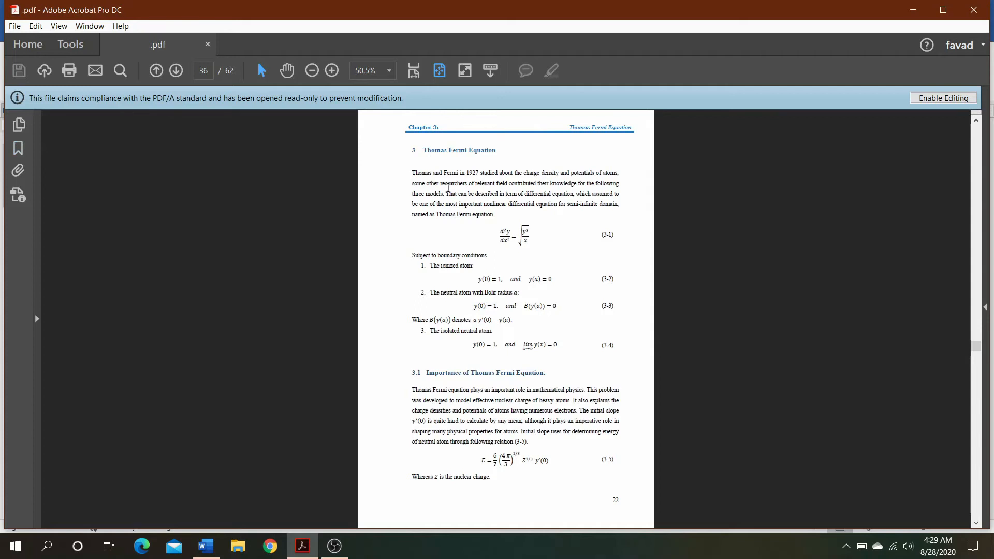
# Return to the table of contents and follow the link to section 3.3 Density Functional Theory (DFT)
pyautogui.scroll(18, 474, 172)
pyautogui.scroll(15, 474, 171)
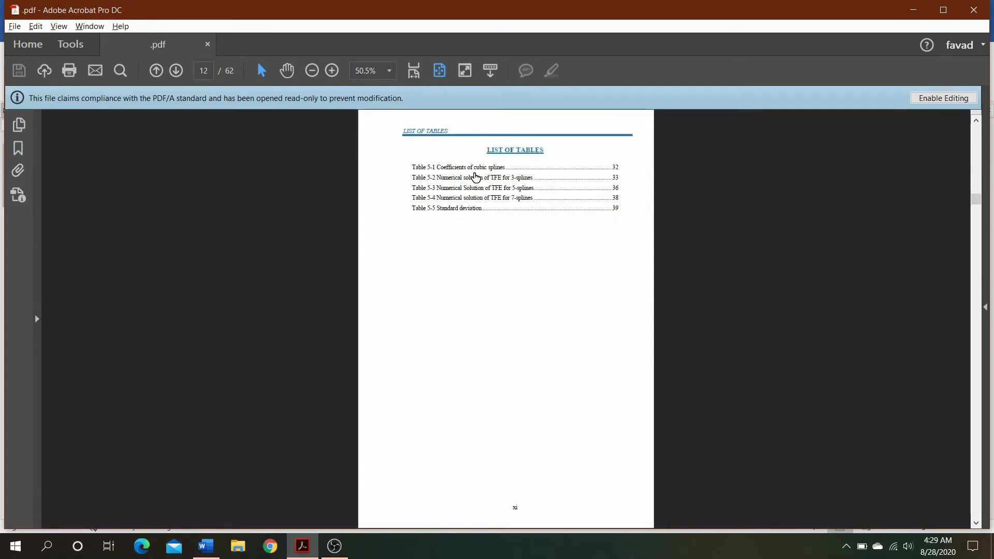
pyautogui.scroll(3, 475, 178)
pyautogui.scroll(3, 475, 178)
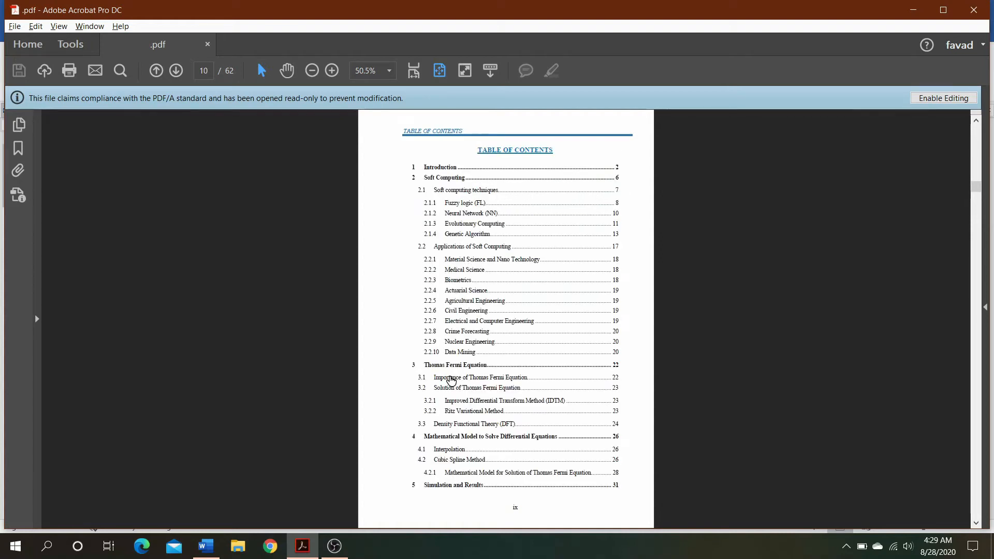
pyautogui.click(485, 426)
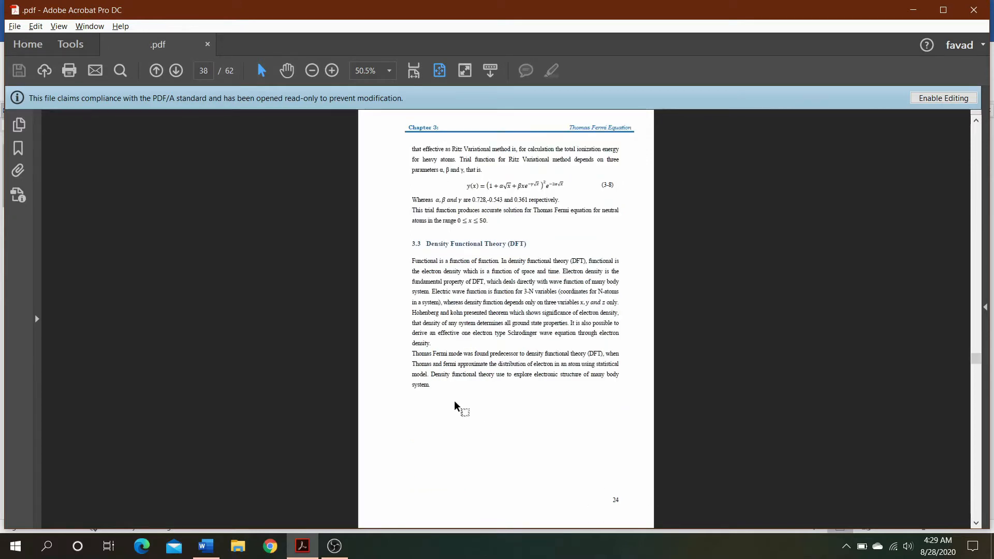
# Go back to the front matter and examine the table of contents, list of tables and list of figures
pyautogui.scroll(7, 432, 423)
pyautogui.scroll(20, 431, 423)
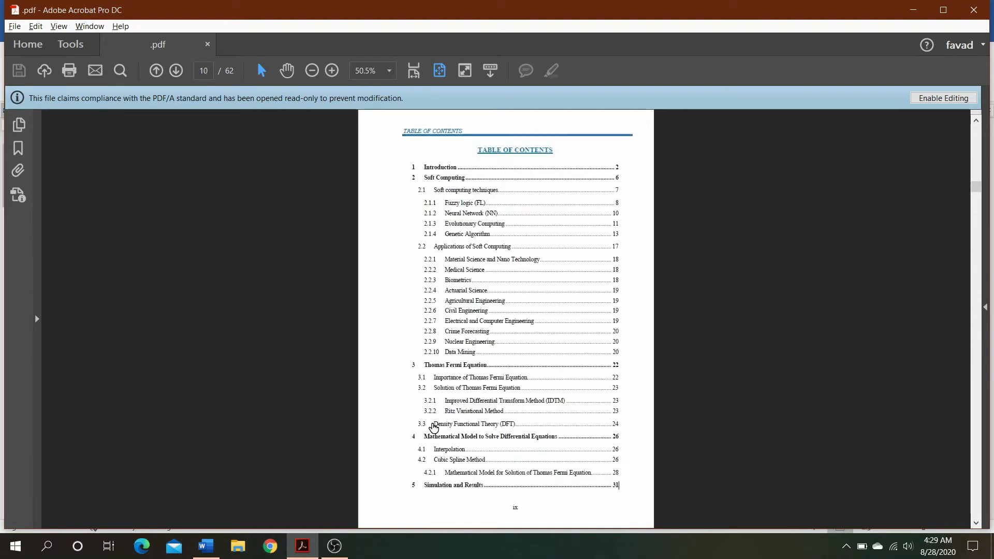
pyautogui.scroll(3, 434, 427)
pyautogui.scroll(-3, 433, 428)
pyautogui.scroll(-6, 433, 427)
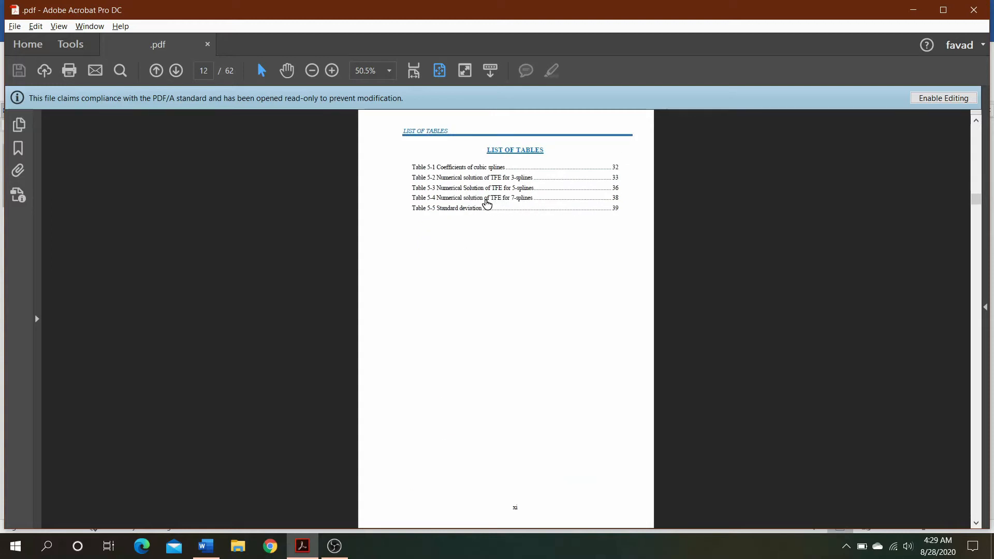
pyautogui.scroll(6, 484, 286)
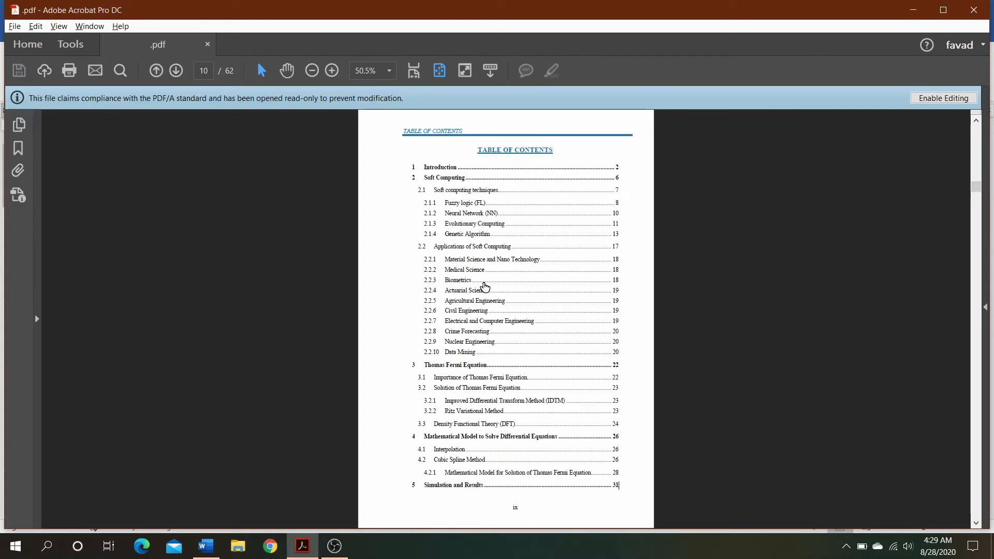
pyautogui.scroll(-6, 483, 286)
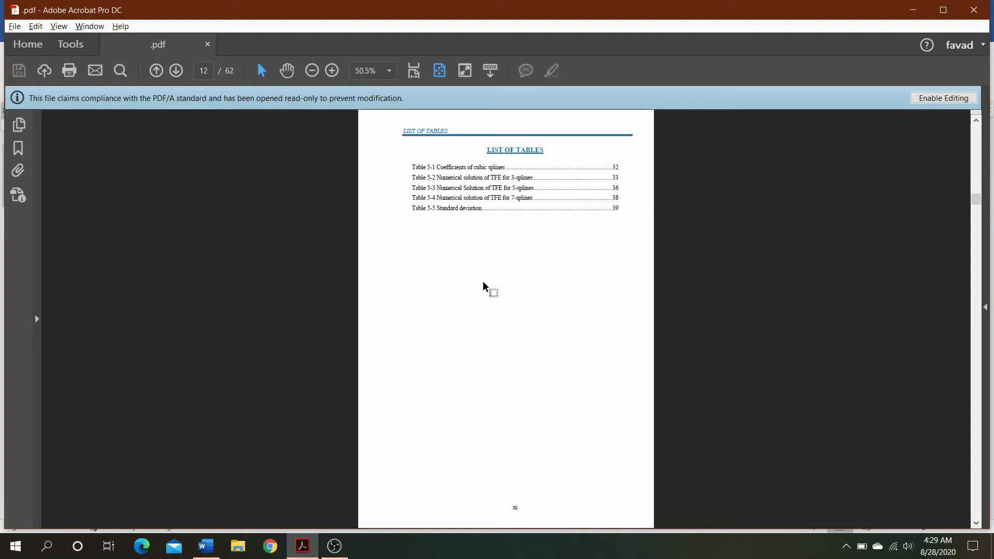
pyautogui.scroll(-3, 483, 282)
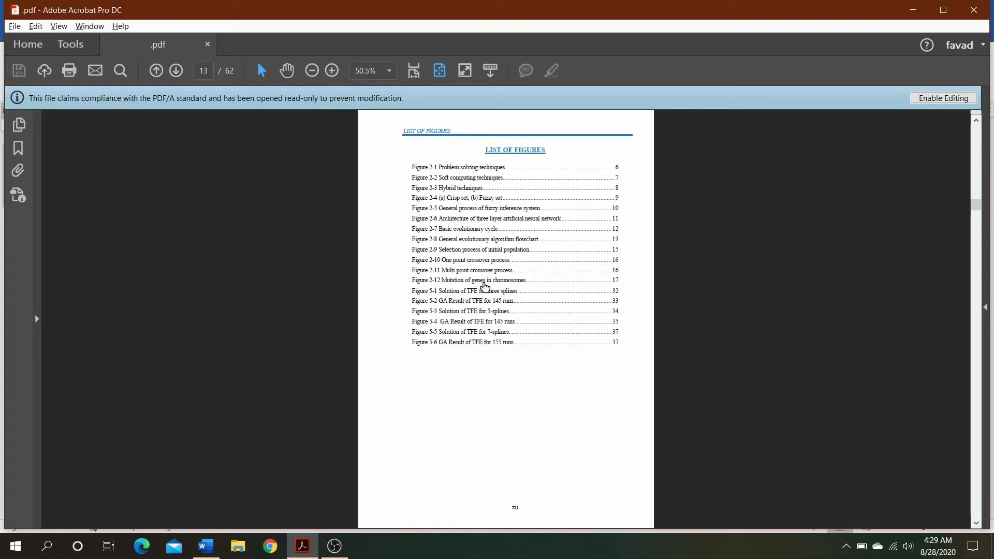
# Open Figure 2-6 from the list of figures and follow the Figure 2-7 cross-reference in the text
pyautogui.click(468, 220)
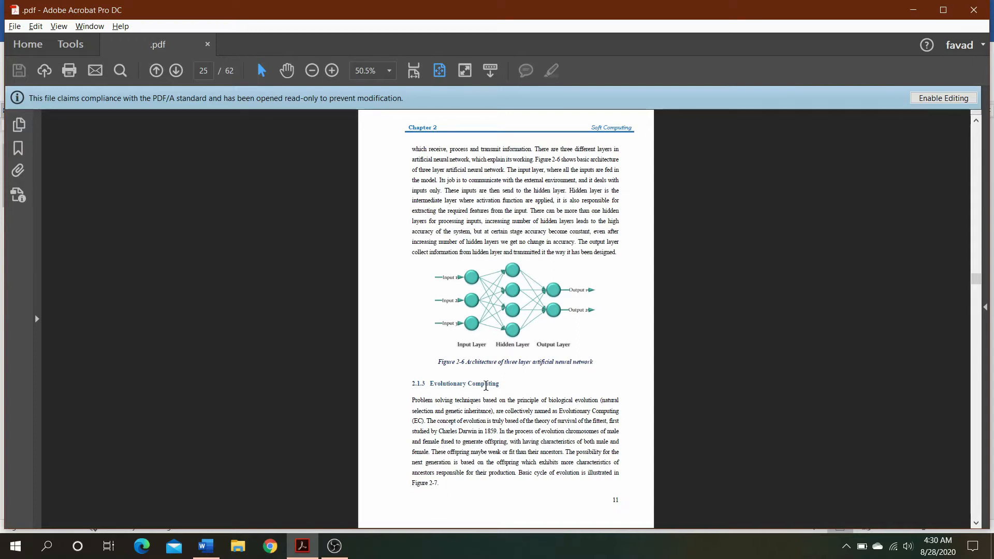
pyautogui.click(429, 488)
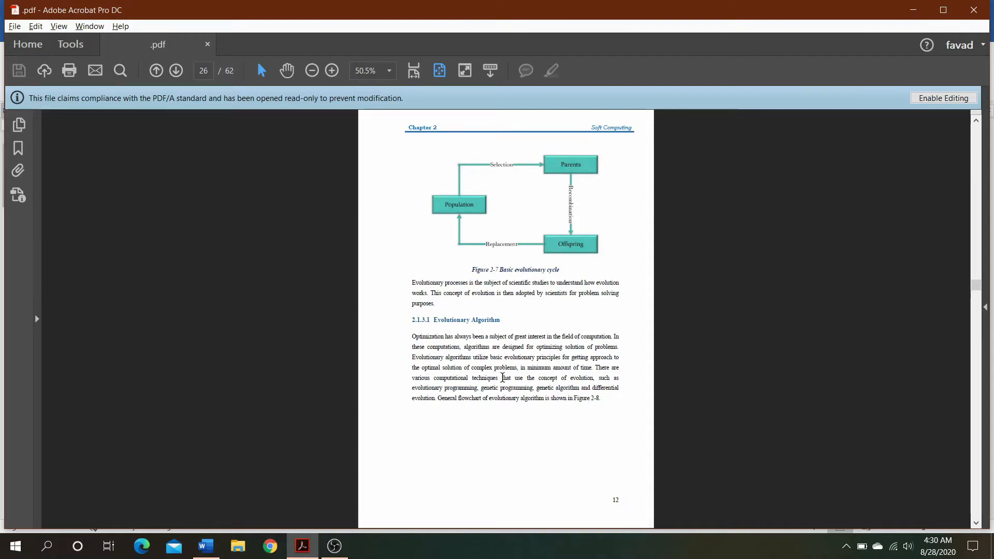
pyautogui.hotkey('alt', 'Left')
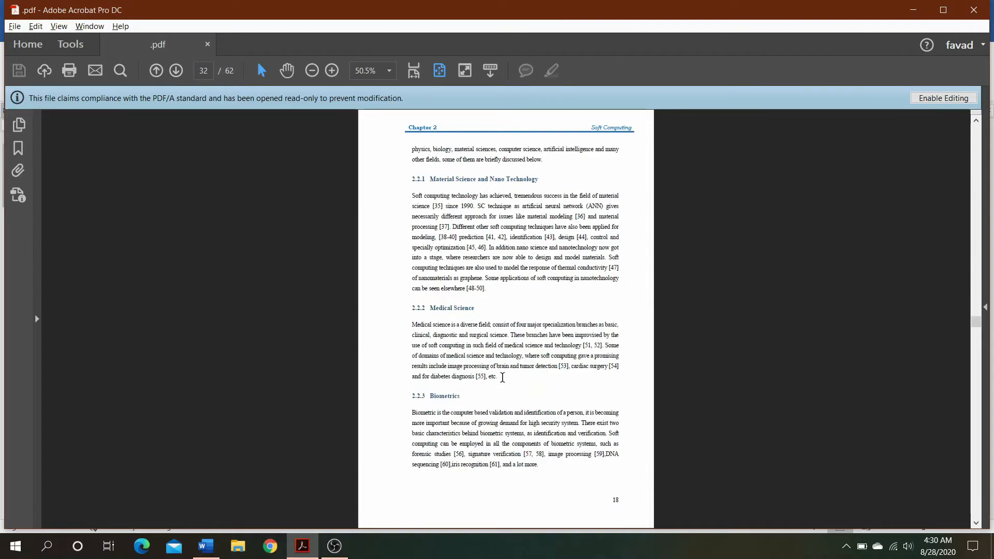
# Follow the crop management citation in section 2.2.5 Agricultural Engineering to the reference list and examine the References page header
pyautogui.scroll(-2, 502, 377)
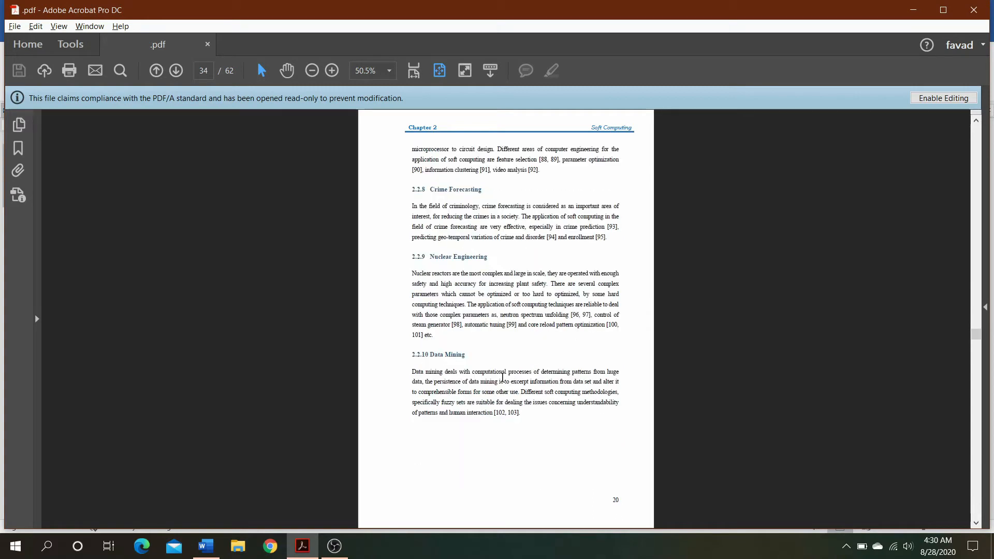
pyautogui.scroll(6, 502, 377)
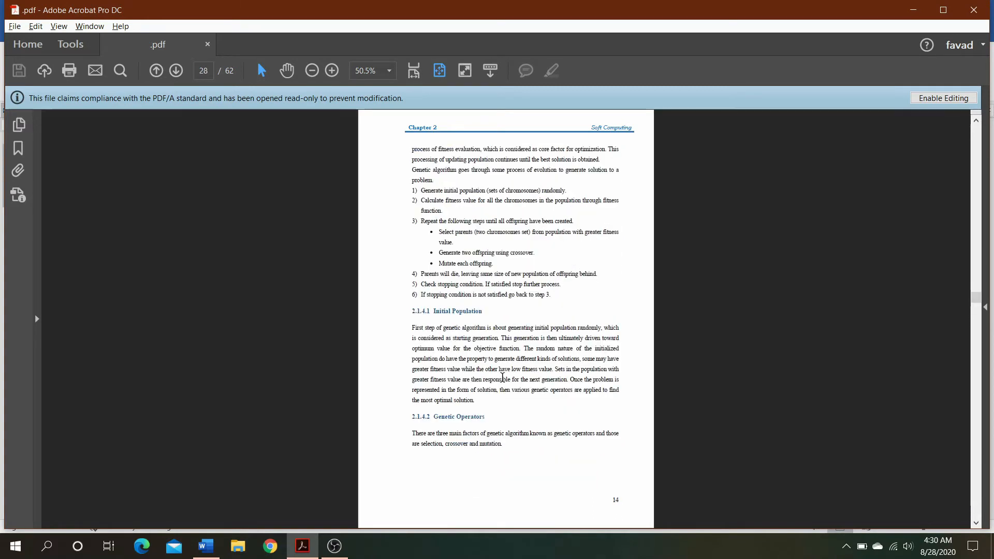
pyautogui.scroll(-3, 502, 377)
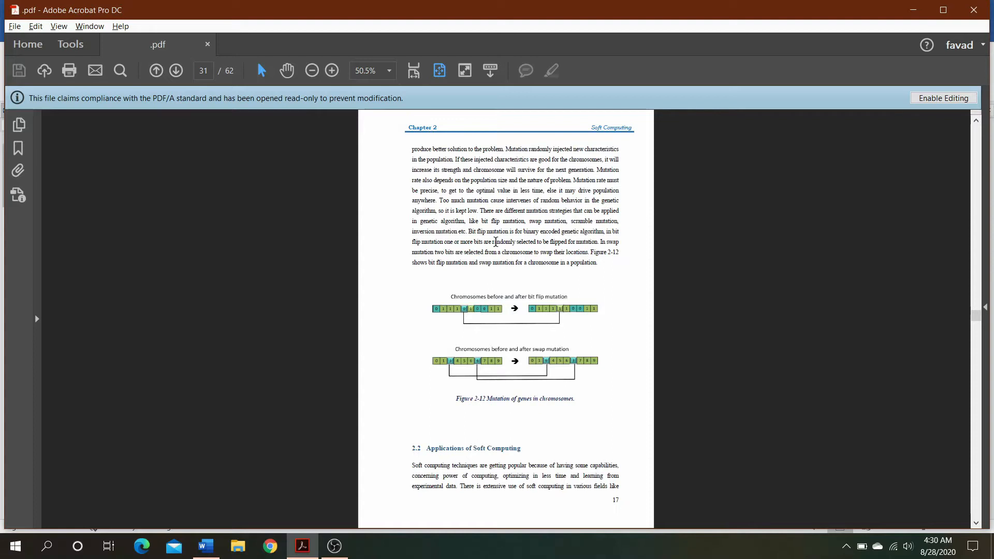
pyautogui.scroll(-2, 560, 297)
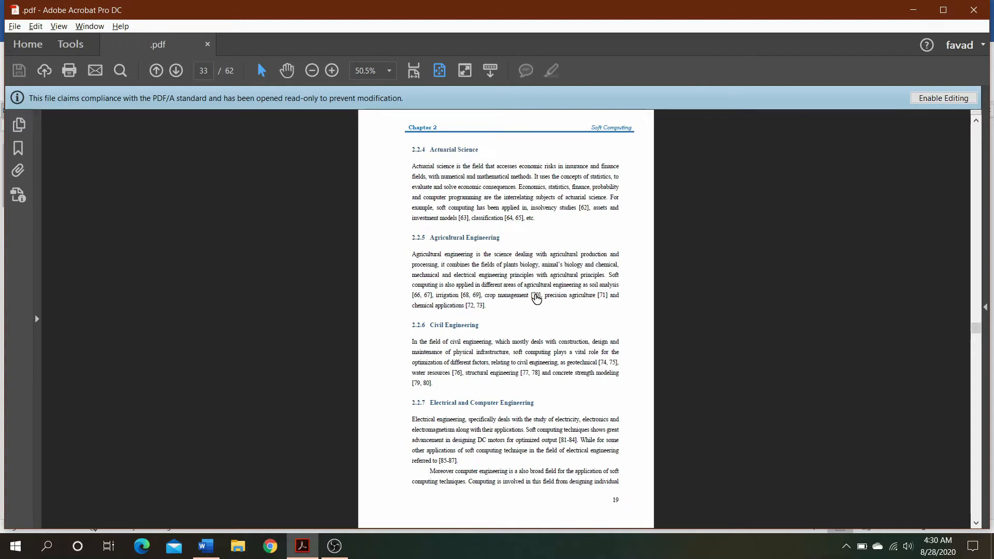
pyautogui.click(535, 297)
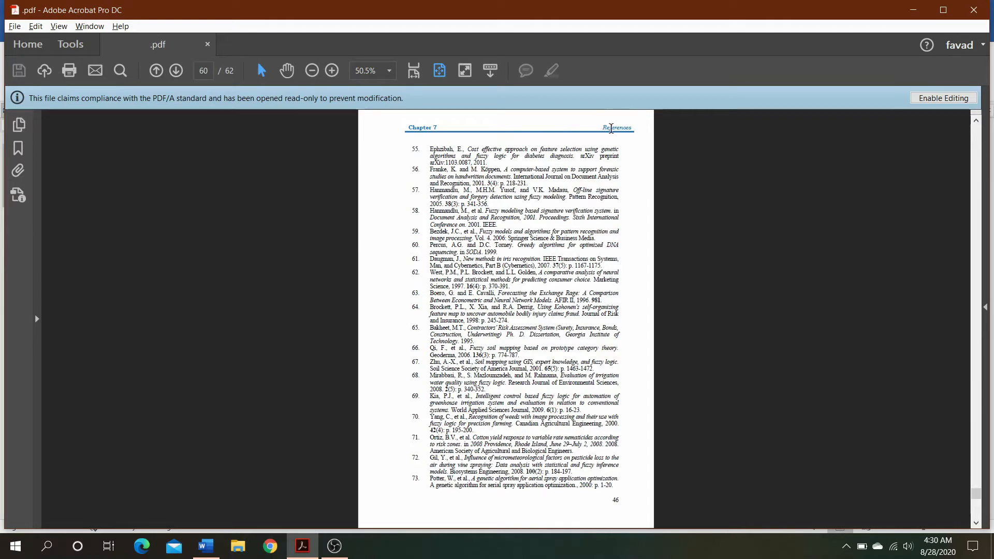
pyautogui.moveTo(599, 129); pyautogui.dragTo(633, 129)
# Review the chapter headers, figure captions and numbered equations in chapters 2 to 5, and close the PDF
pyautogui.scroll(9, 442, 418)
pyautogui.scroll(20, 441, 417)
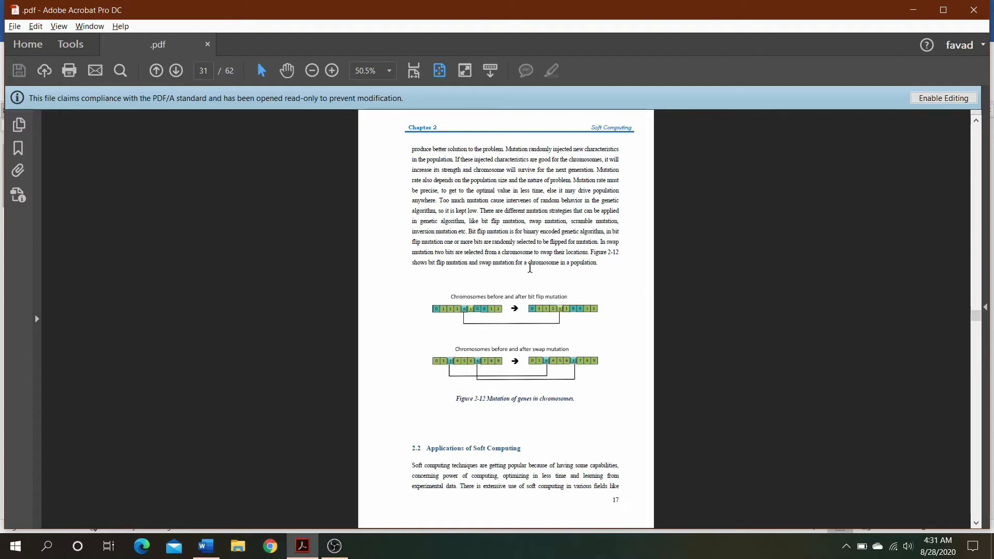
pyautogui.scroll(7, 530, 269)
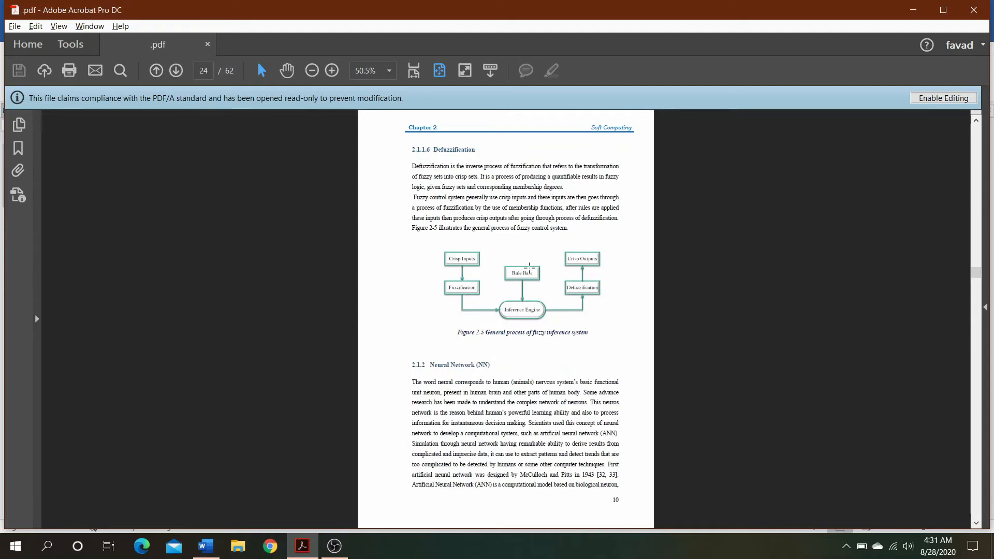
pyautogui.scroll(-3, 529, 268)
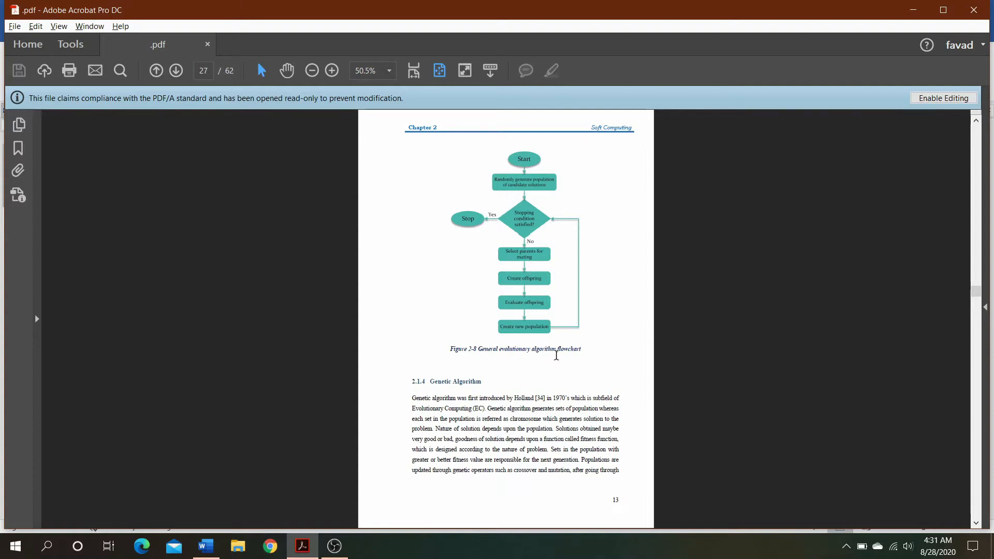
pyautogui.scroll(-9, 556, 356)
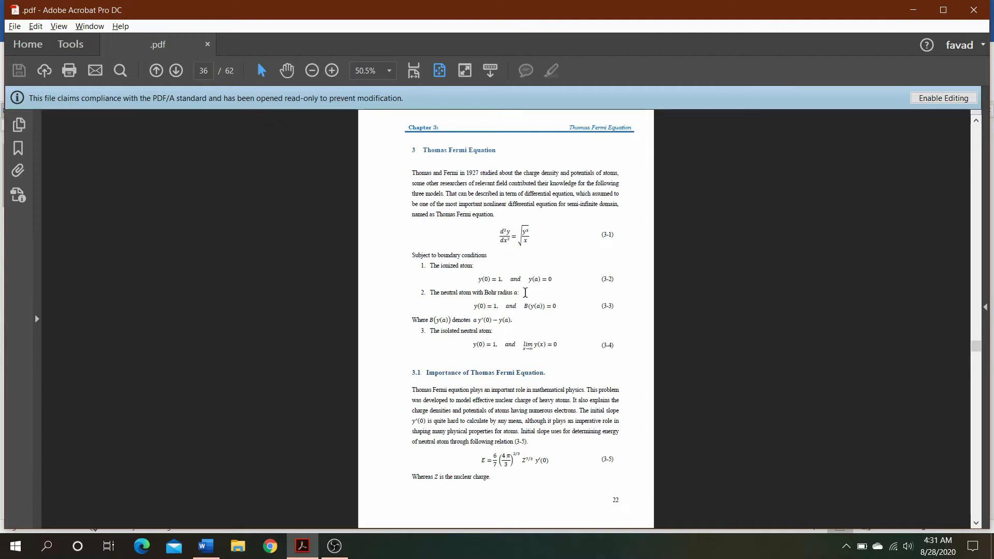
pyautogui.scroll(-9, 514, 381)
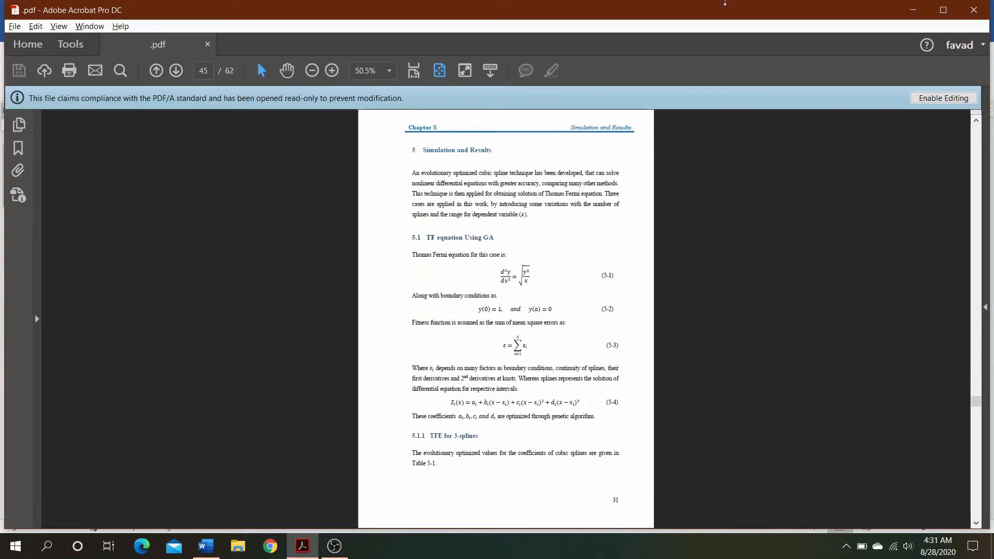
pyautogui.click(982, 13)
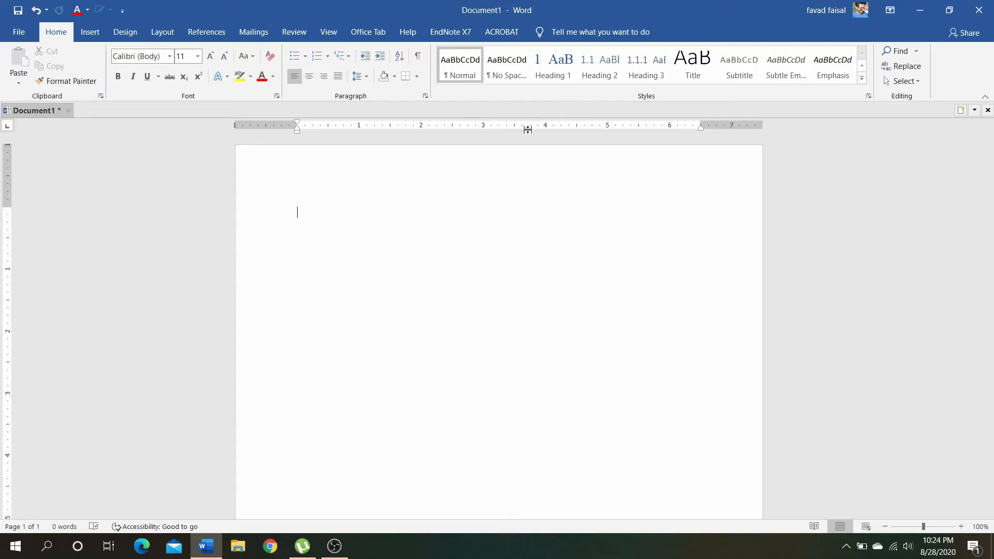
# Look through the available styles and apply the Title style to the empty first paragraph of the Word document
pyautogui.click(548, 74)
pyautogui.click(862, 66)
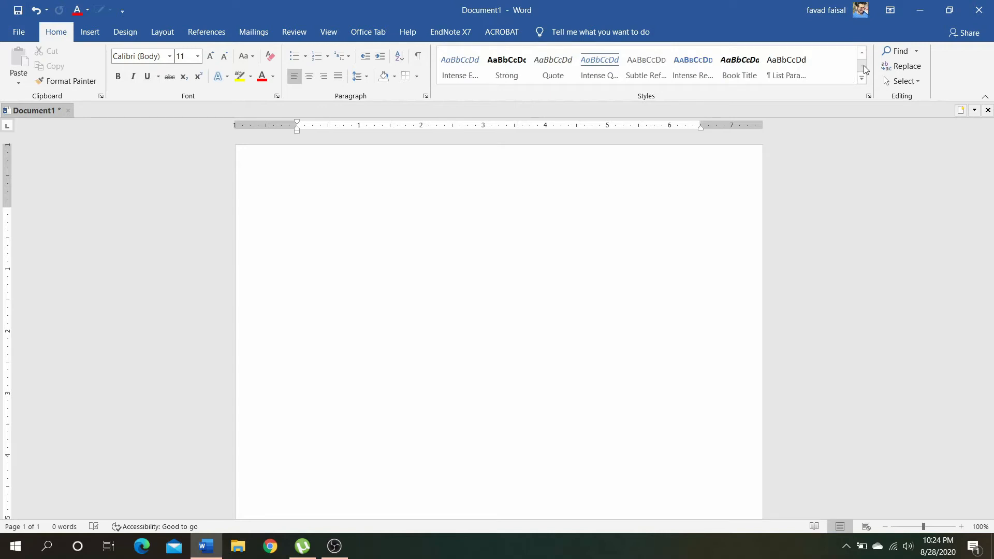
pyautogui.click(862, 52)
pyautogui.click(592, 74)
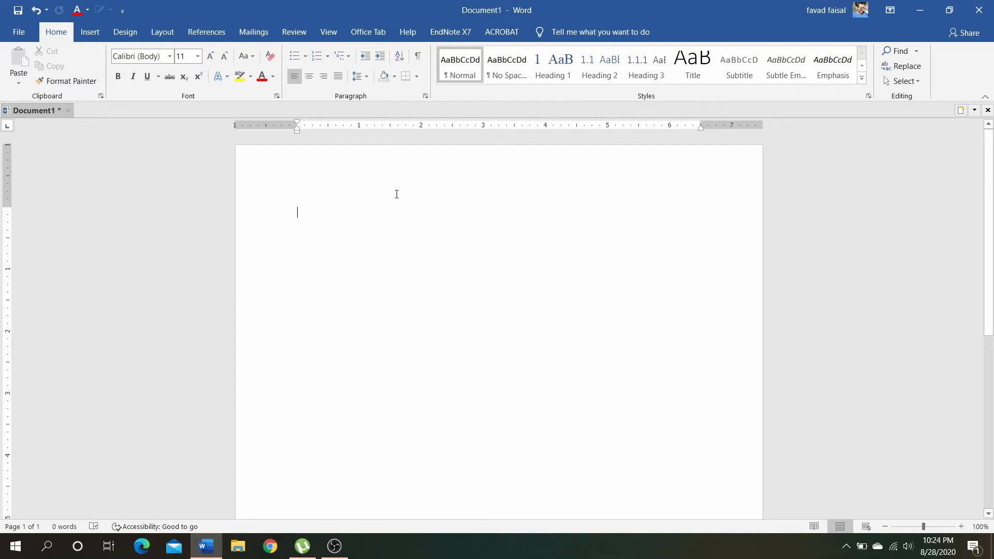
pyautogui.click(704, 73)
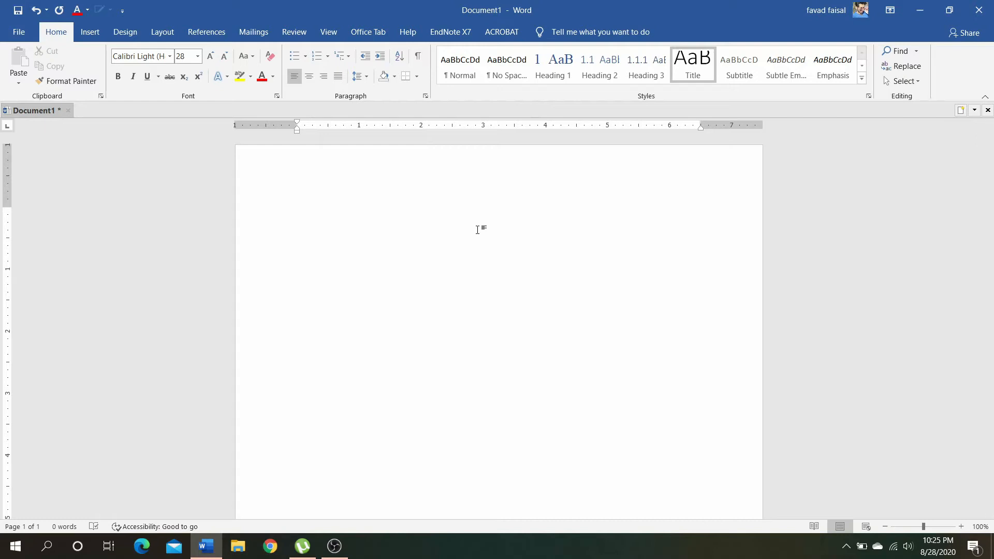
# Enter "This is my title" as the document title and start a new paragraph below it
pyautogui.write('tis')
pyautogui.press('BackSpace')
pyautogui.press('BackSpace')
pyautogui.press('BackSpace')
pyautogui.press('BackSpace')
pyautogui.write('This is my the')
pyautogui.press('BackSpace')
pyautogui.press('BackSpace')
pyautogui.press('BackSpace')
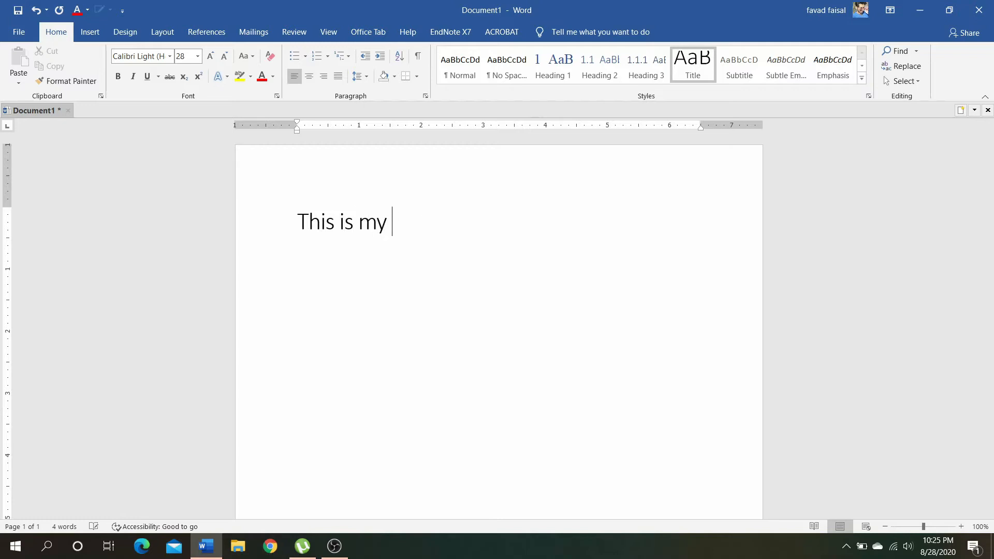
pyautogui.write('title')
pyautogui.press('Return')
# Center the document title and convert it to all uppercase
pyautogui.click(267, 226)
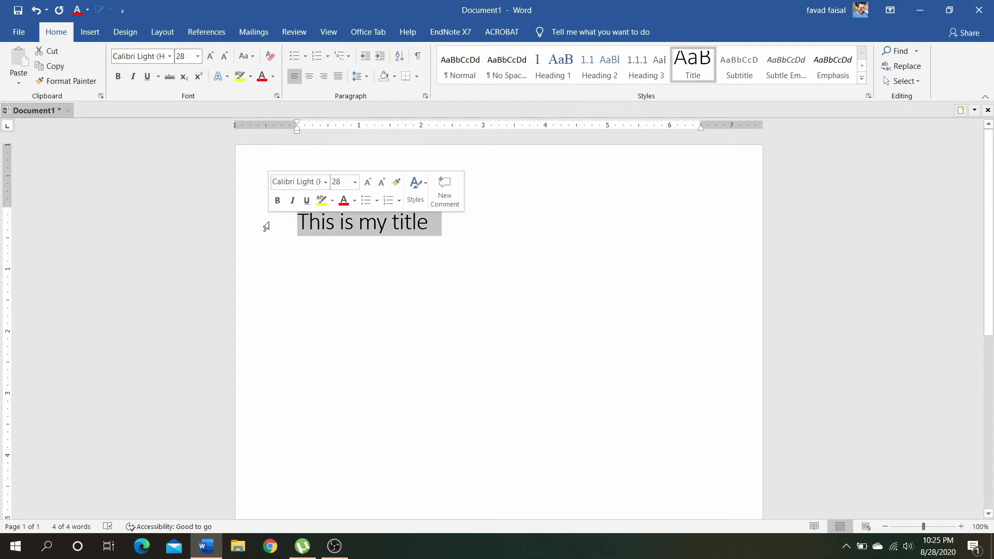
pyautogui.hotkey('ctrl', 'e')
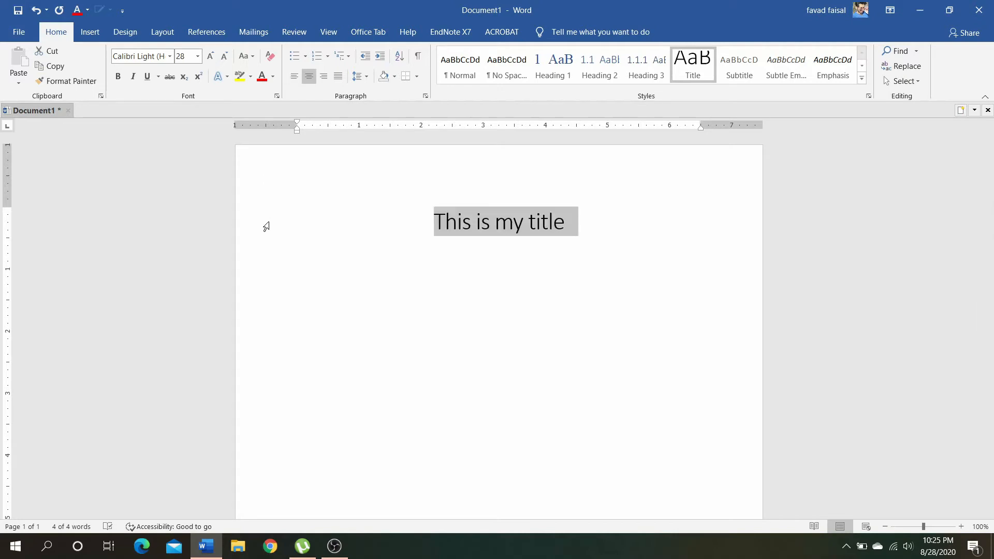
pyautogui.hotkey('shift', 'F3')
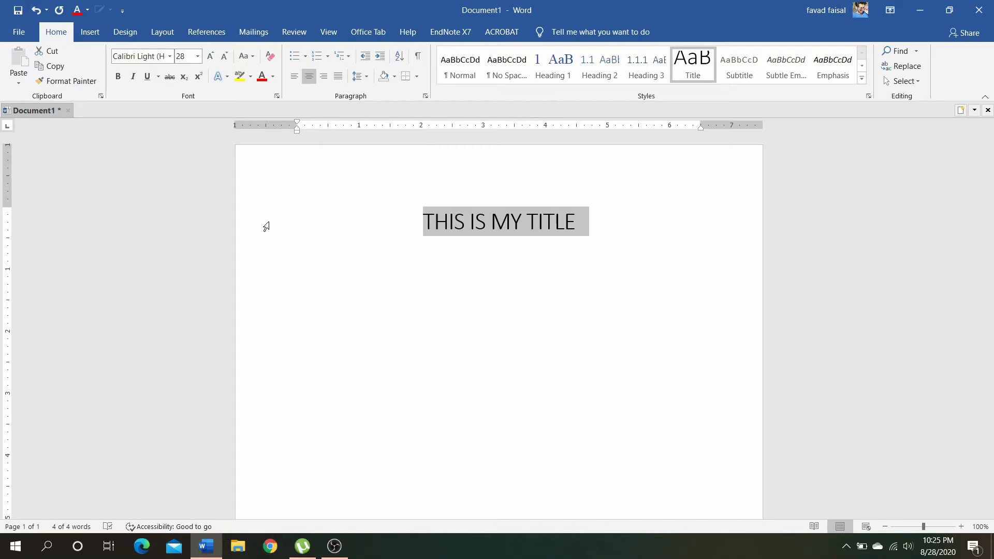
# Apply the Heading 1 style to the empty paragraph below the title, using the 1, 1.1, 1.1.1 multilevel list linked to heading styles
pyautogui.click(468, 304)
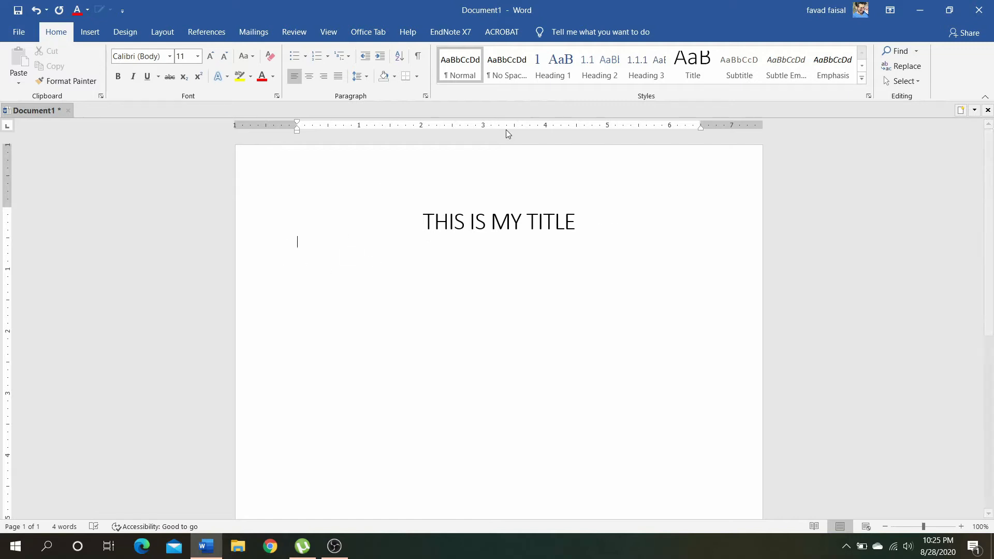
pyautogui.click(557, 68)
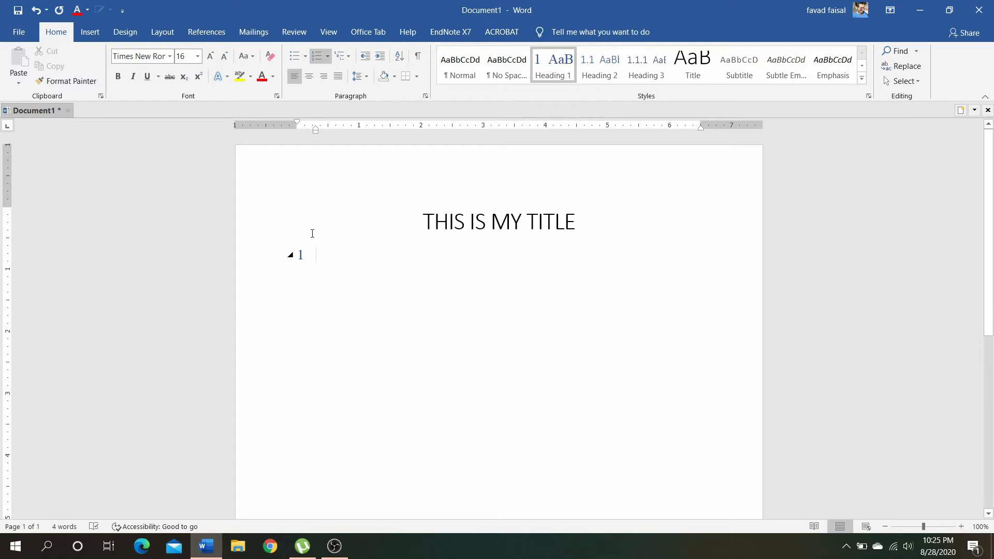
pyautogui.click(343, 56)
pyautogui.moveTo(466, 244)
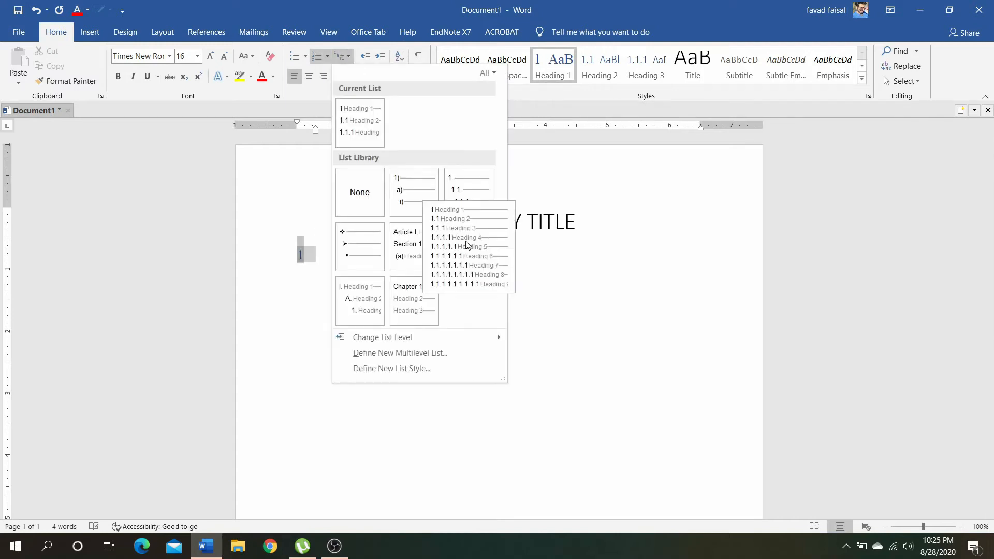
pyautogui.click(466, 245)
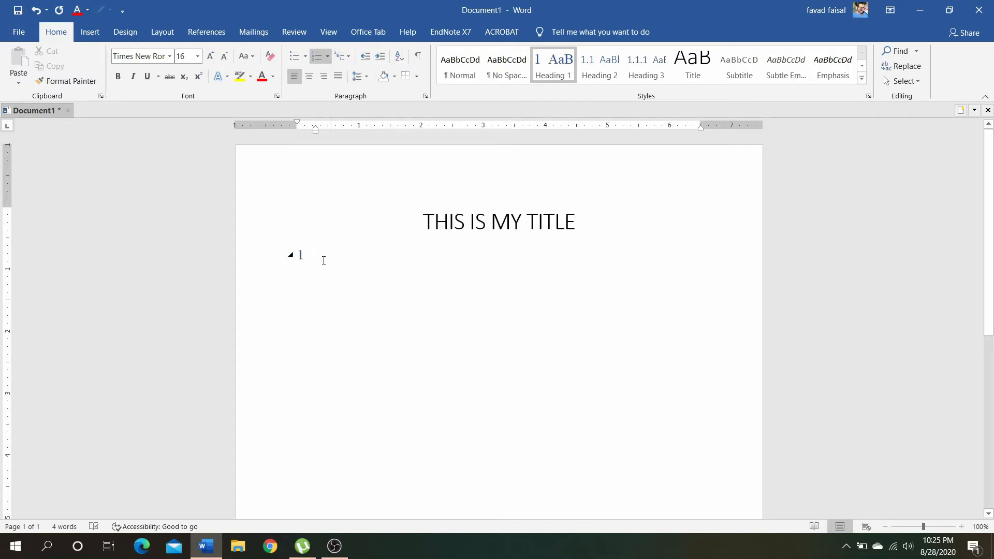
# Enter "This is my 1st heading" as heading 1 and start a new paragraph below it
pyautogui.write('This is my ')
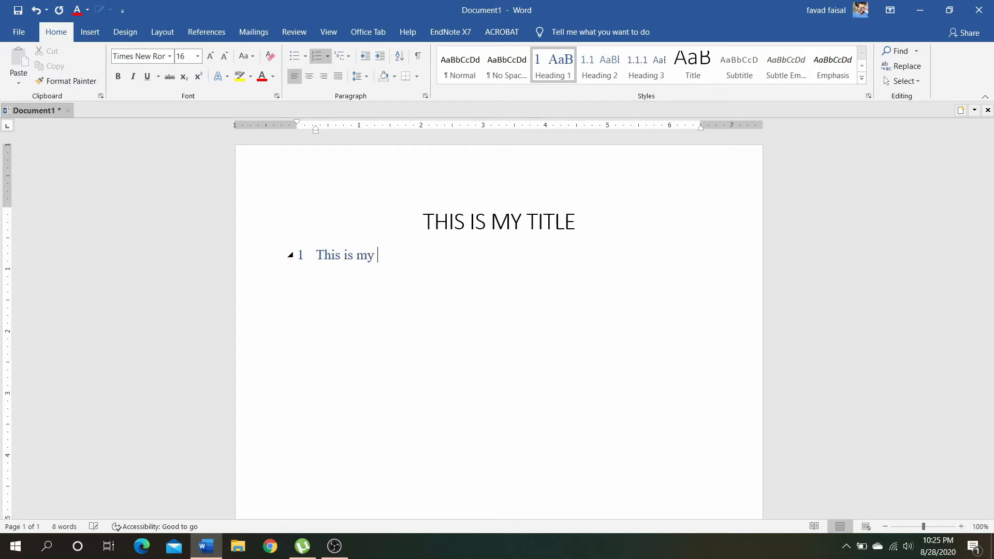
pyautogui.write('1st heading')
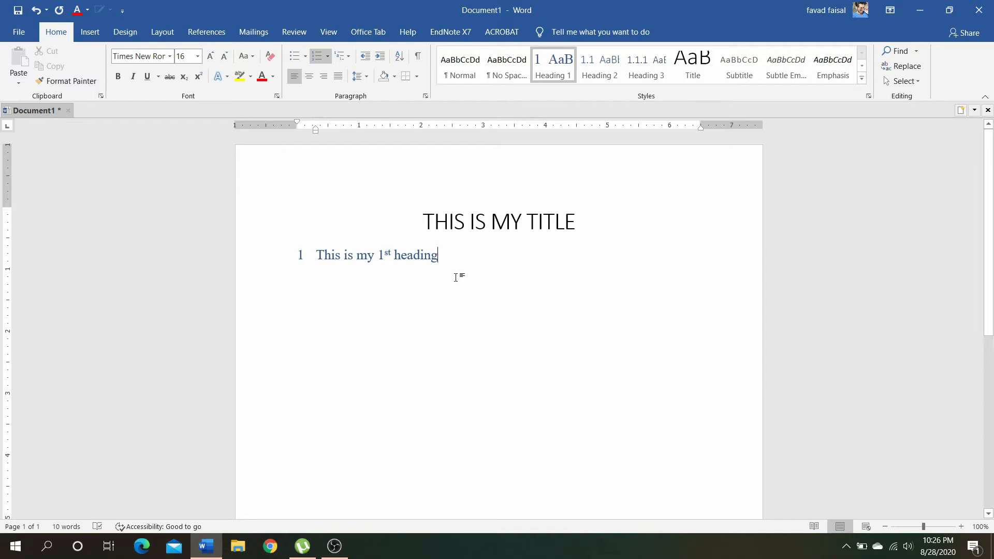
pyautogui.press('Return')
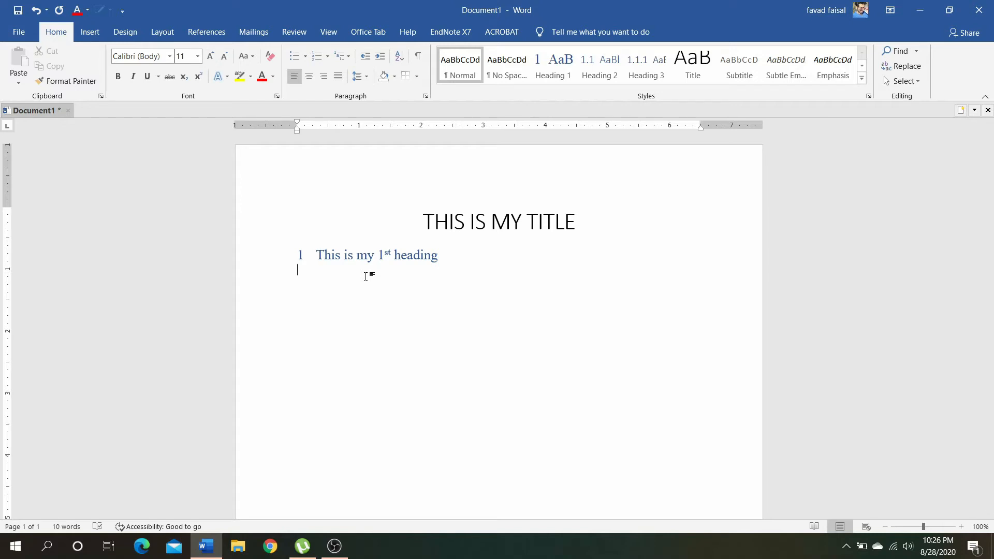
# Generate two paragraphs of sample text below the first heading with =rand(2)
pyautogui.write('rand()2')
pyautogui.press('Return')
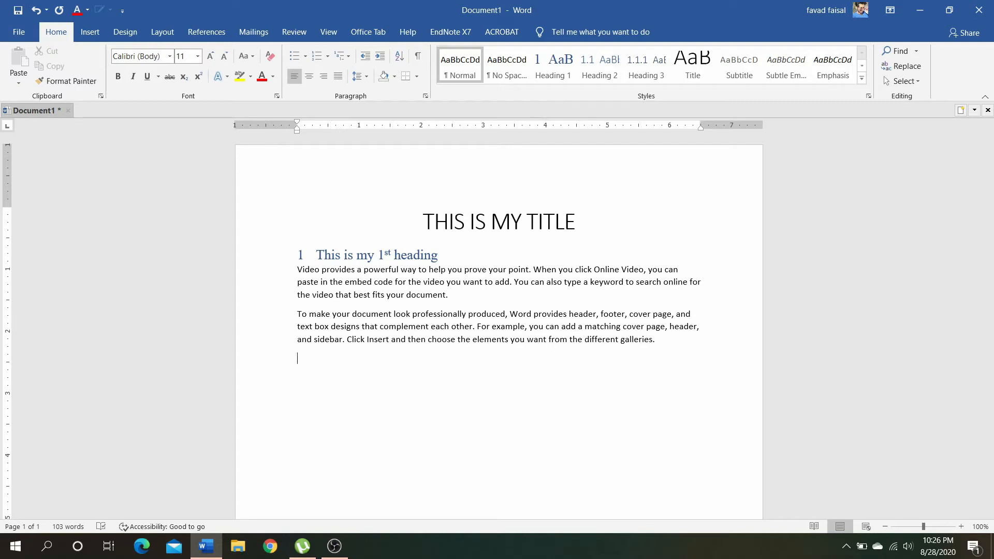
# Add the Heading 2 subheading 1.1 "This is my sub heading for heading 1" and start a new paragraph below it
pyautogui.click(603, 76)
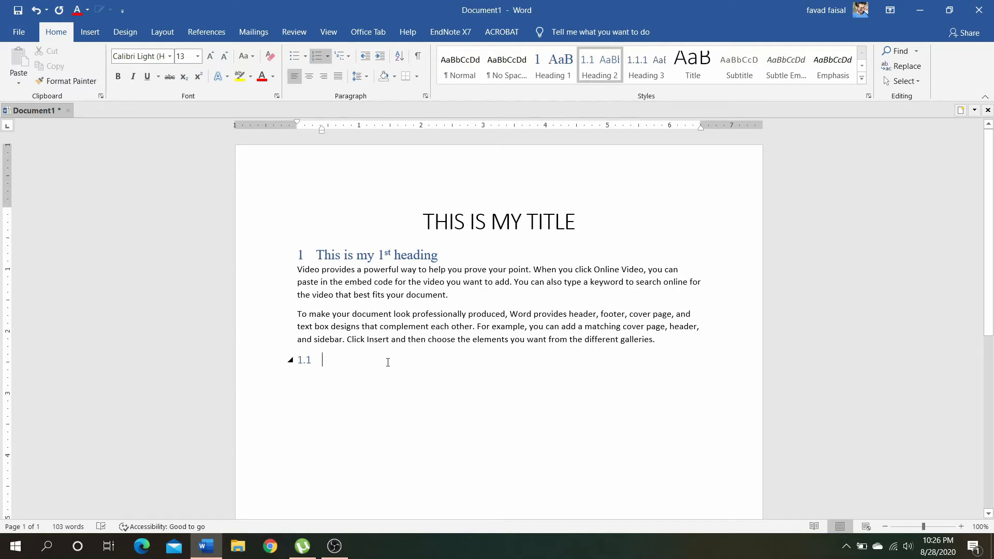
pyautogui.write('This is my sub heading for heading 1')
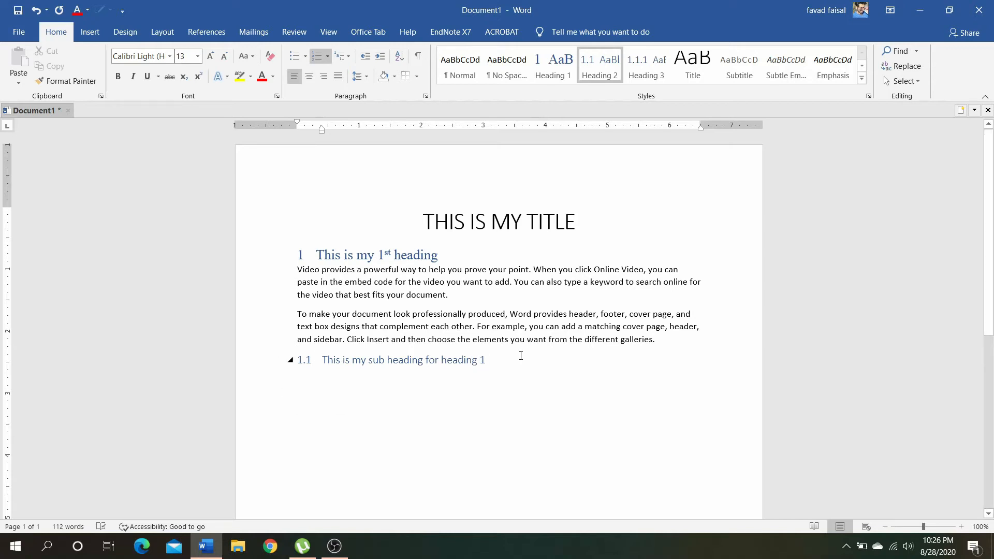
pyautogui.press('Return')
# Generate two paragraphs of sample text under subheading 1.1 with =rand(2)
pyautogui.write('=')
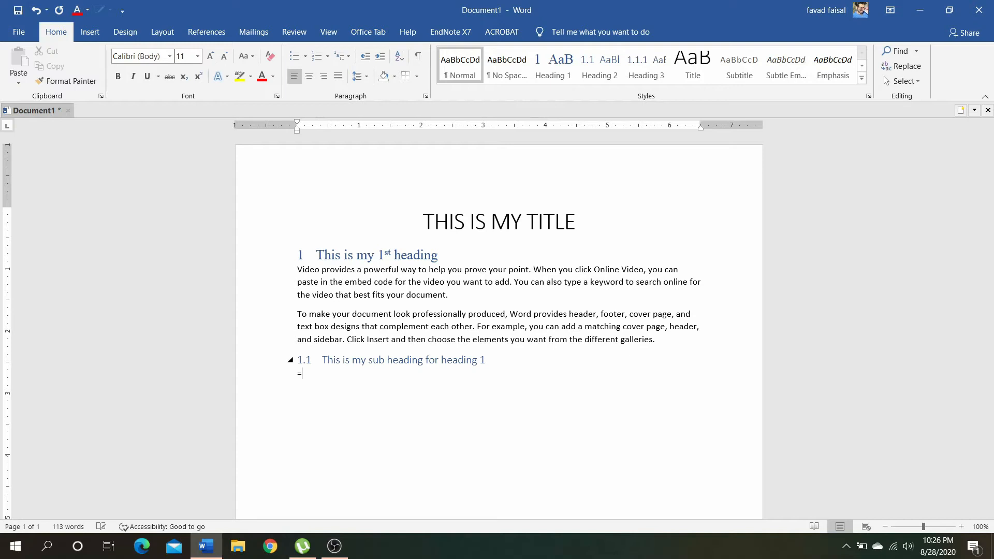
pyautogui.write('rand()')
pyautogui.press('Left')
pyautogui.write('2')
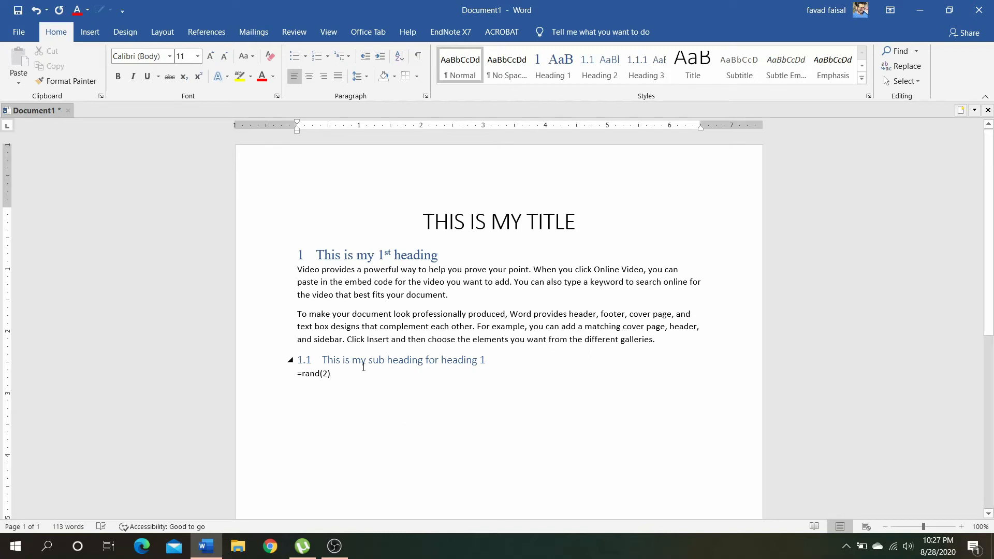
pyautogui.press('Return')
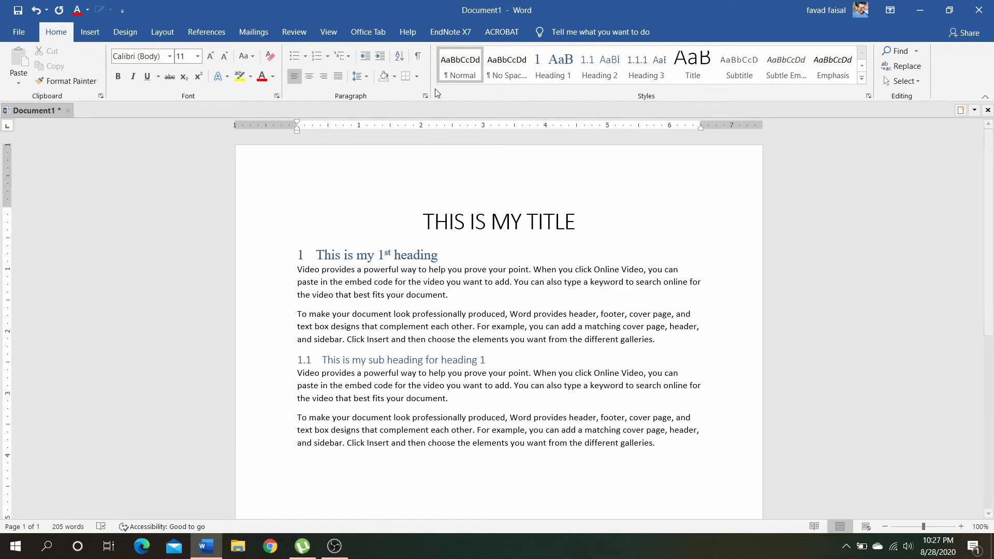
# Add a second Heading 2 subheading, 1.2 "This is my sub heading for heading 1", and start a new paragraph below it
pyautogui.click(610, 71)
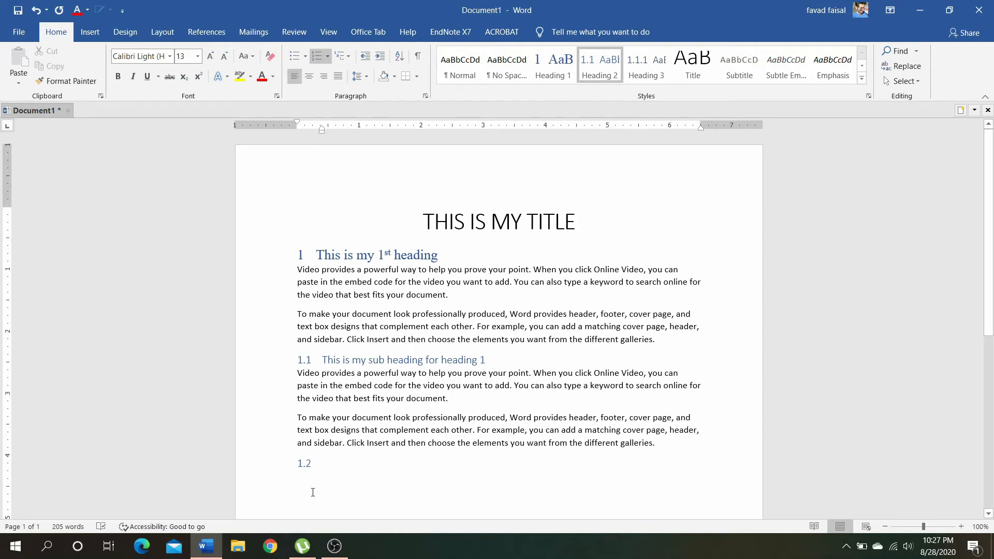
pyautogui.write('this')
pyautogui.write('m')
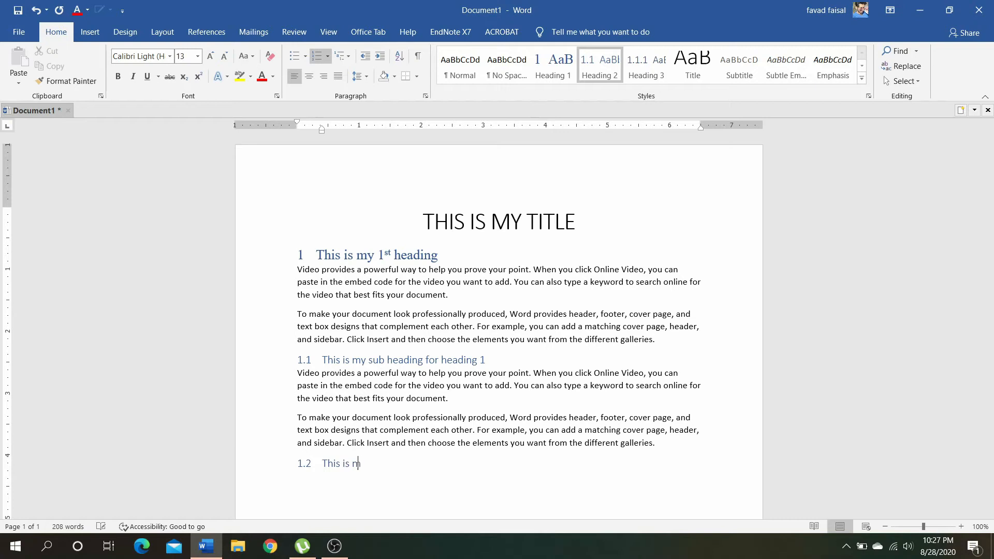
pyautogui.write('y sub heading for heading 1')
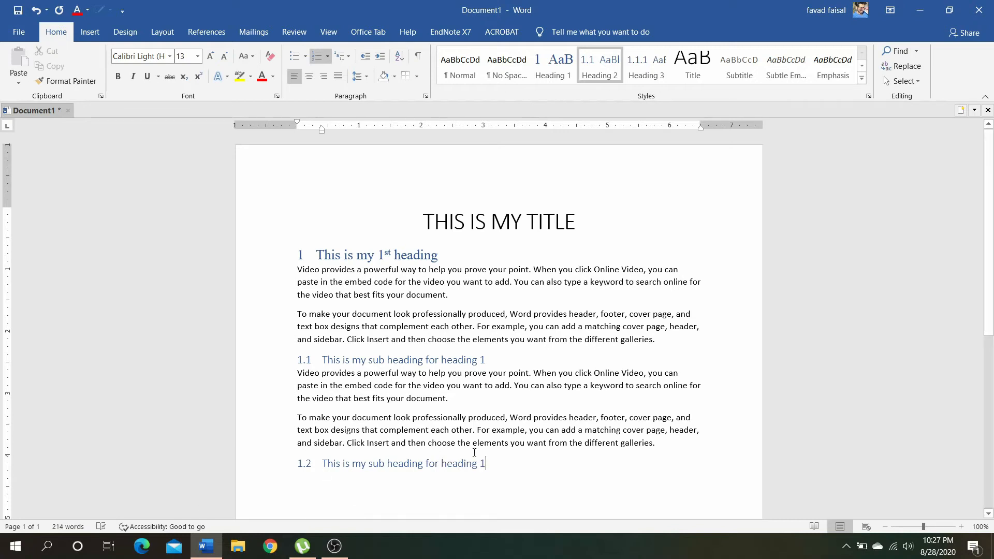
pyautogui.press('Return')
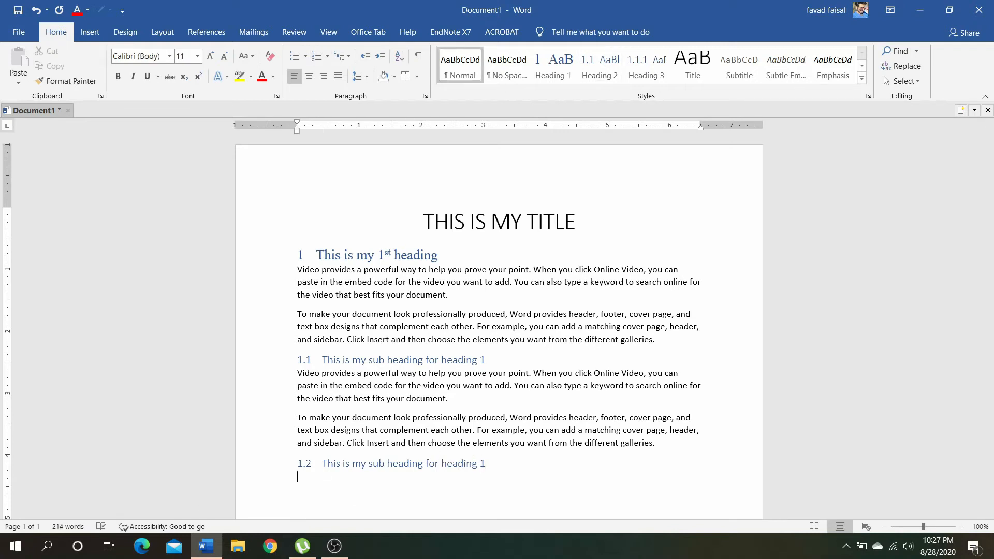
# Generate three paragraphs of sample text under subheading 1.2 with =rand(3)
pyautogui.write('=rand')
pyautogui.write('()')
pyautogui.write('3')
pyautogui.press('Return')
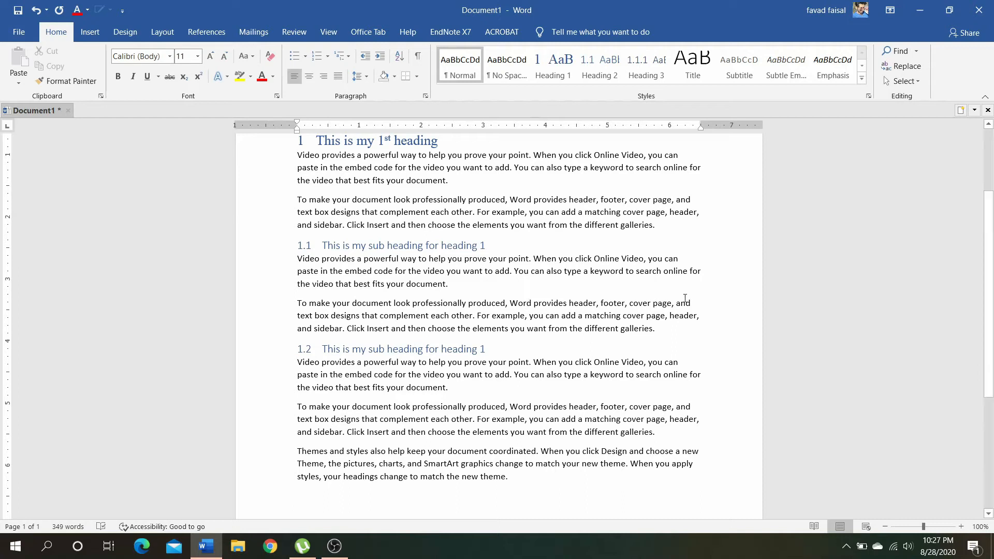
# Add a Heading 1 line reading "This is my 2nd heading" after the section 1.2 text
pyautogui.click(553, 69)
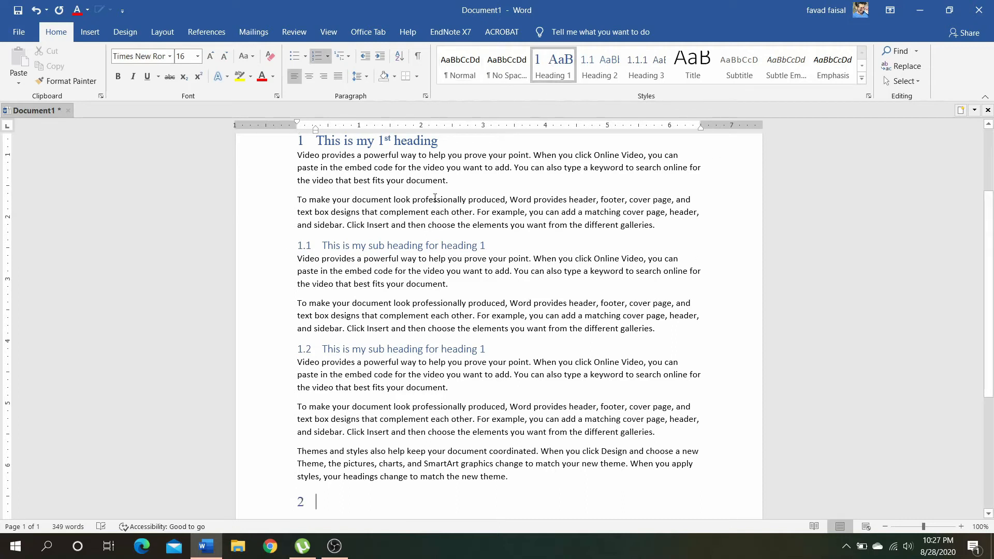
pyautogui.write('This is')
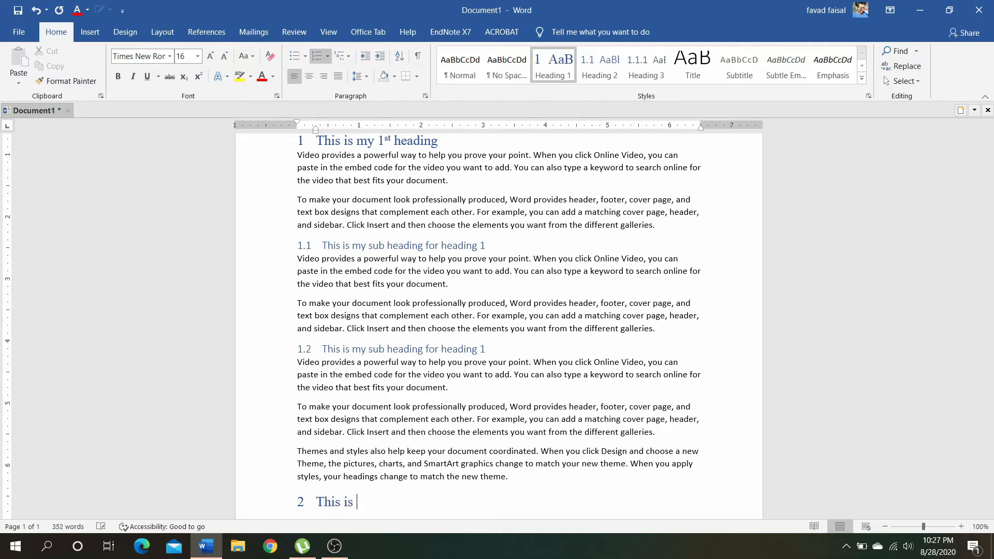
pyautogui.write(' my 2nd heading')
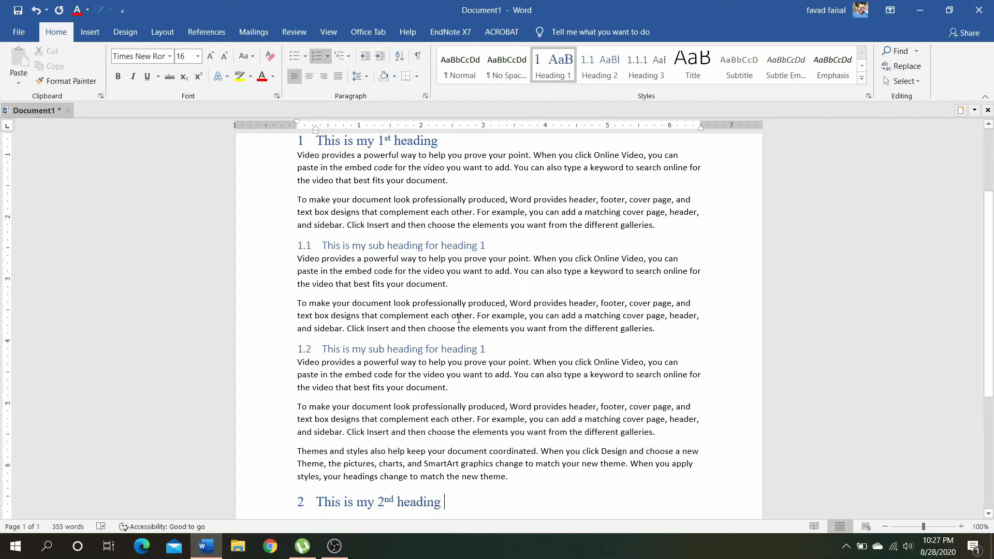
# Convert the 2nd and 1st main headings to all uppercase
pyautogui.scroll(-3, 300, 428)
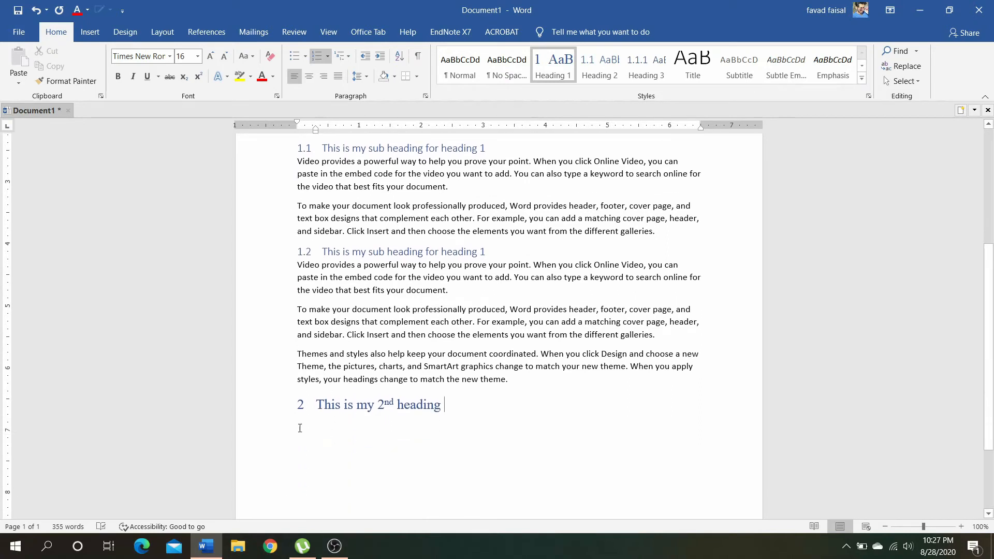
pyautogui.click(258, 405)
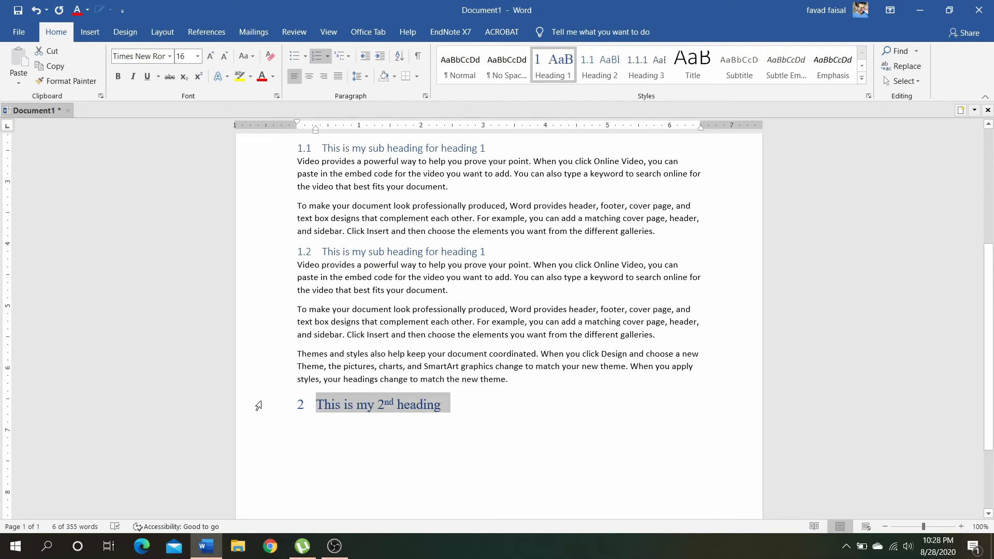
pyautogui.hotkey('ctrl', 'shift', 'a')
pyautogui.scroll(2, 406, 406)
pyautogui.scroll(3, 408, 406)
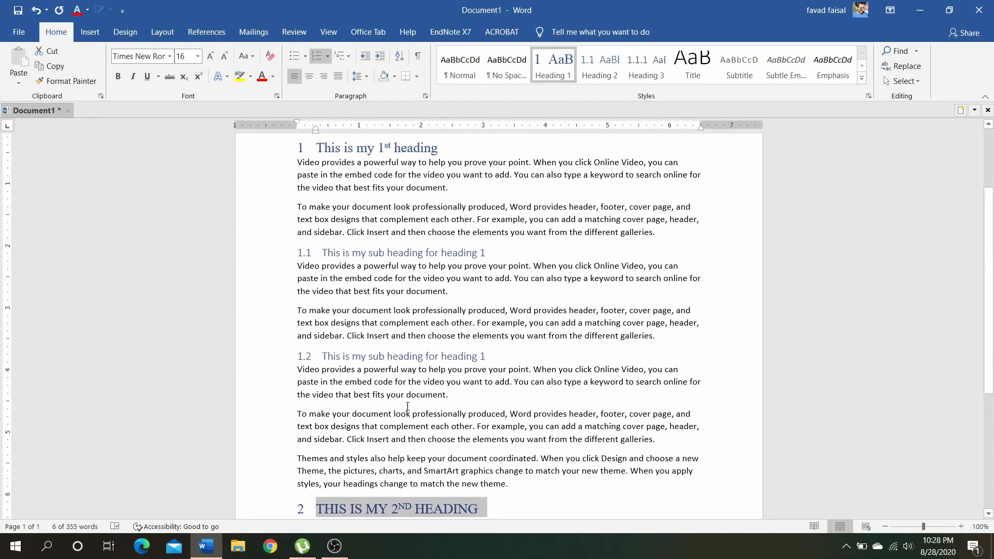
pyautogui.click(271, 224)
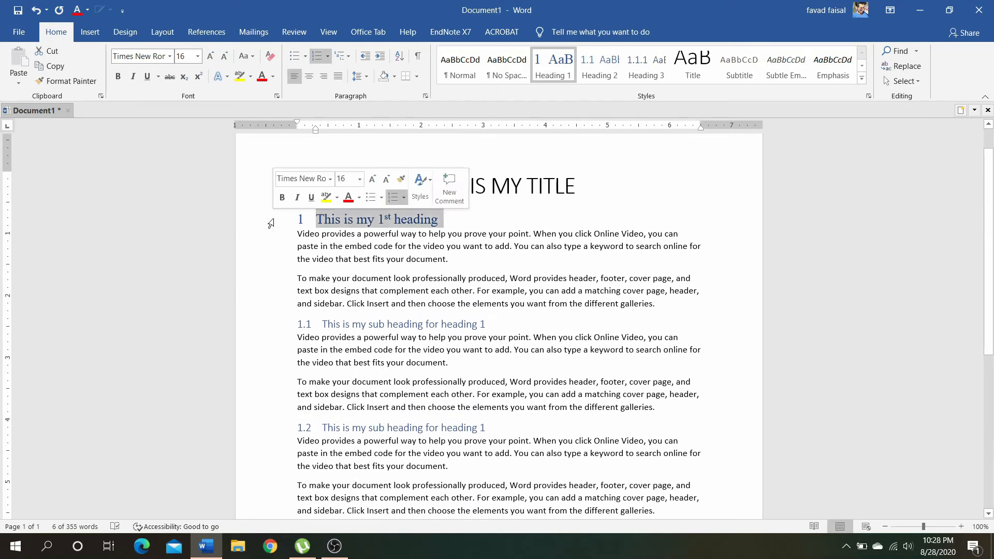
pyautogui.hotkey('ctrl', 'shift', 'a')
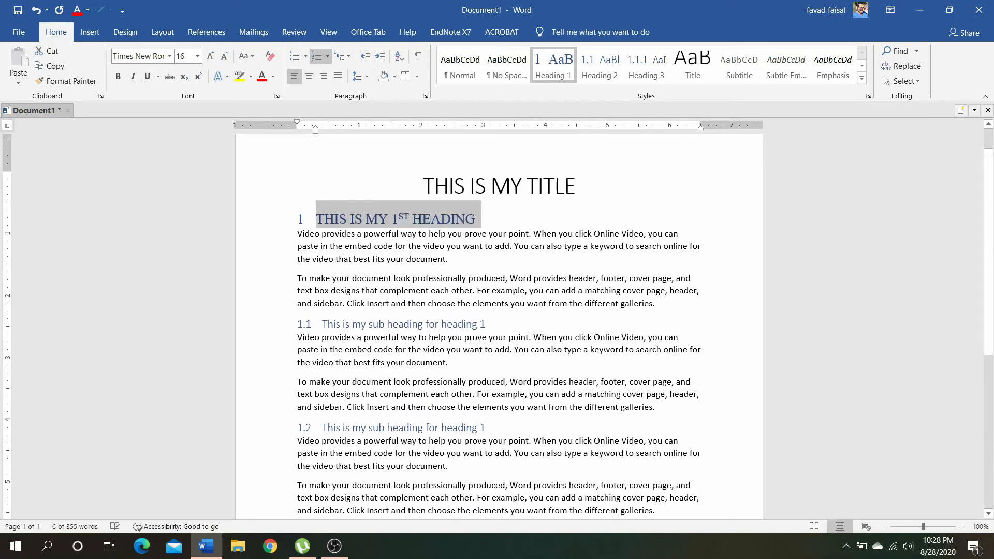
# Start a new paragraph below the 2nd heading and generate two paragraphs of sample text there with =rand(2)
pyautogui.scroll(-7, 408, 295)
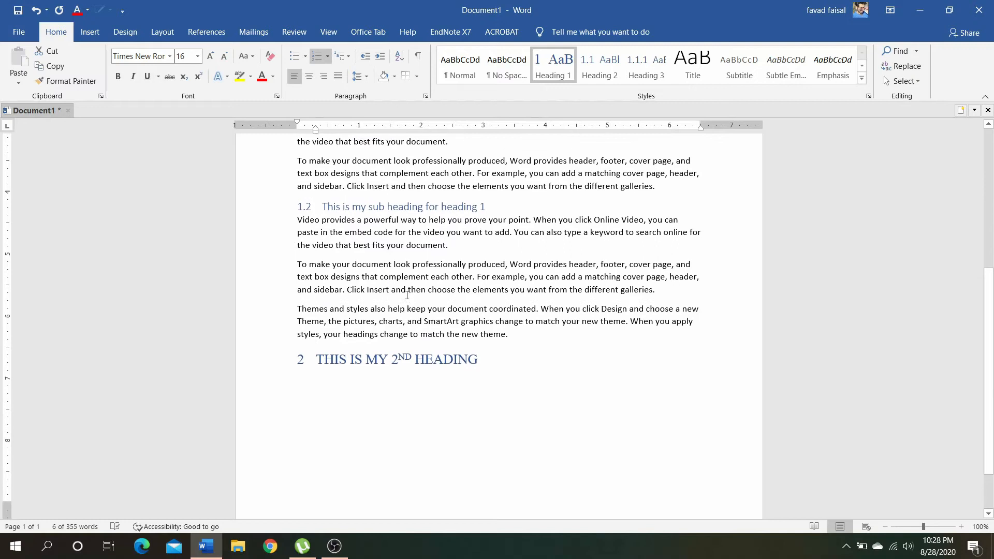
pyautogui.click(505, 367)
pyautogui.press('Return')
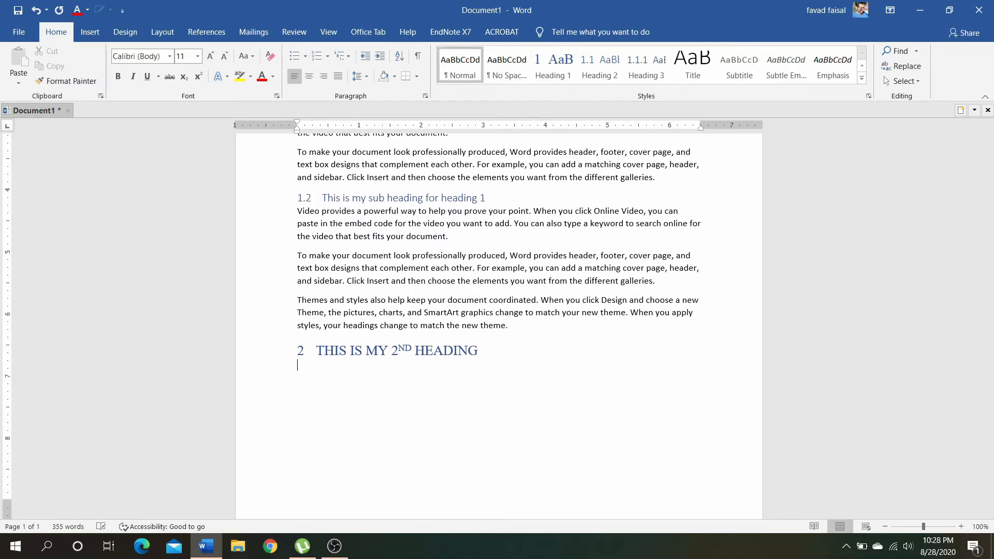
pyautogui.write('rand()')
pyautogui.press('Left')
pyautogui.write('2')
pyautogui.press('Home')
pyautogui.write('=')
pyautogui.press('End')
pyautogui.press('Return')
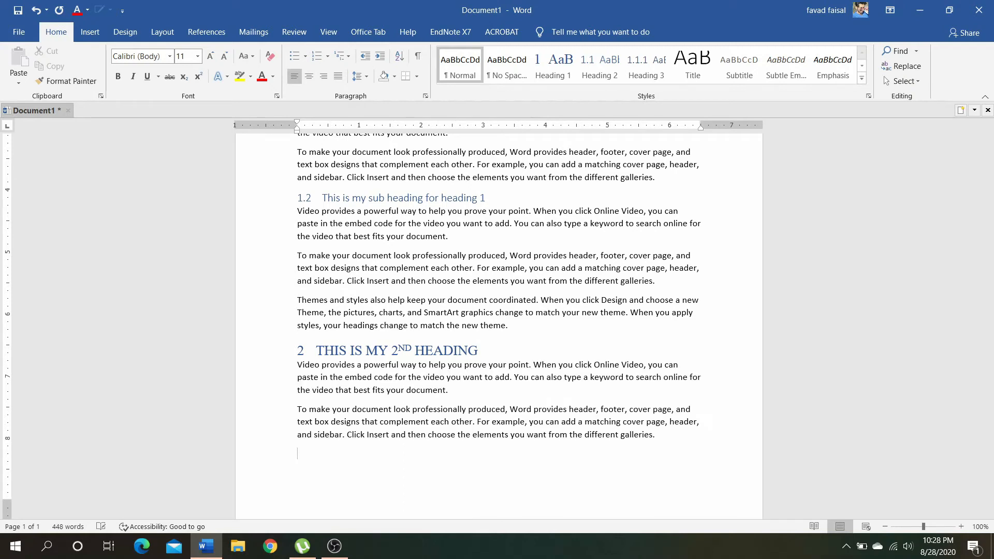
# Try the Heading 3 style on the empty line below the second heading's sample text, and undo it
pyautogui.scroll(10, 651, 261)
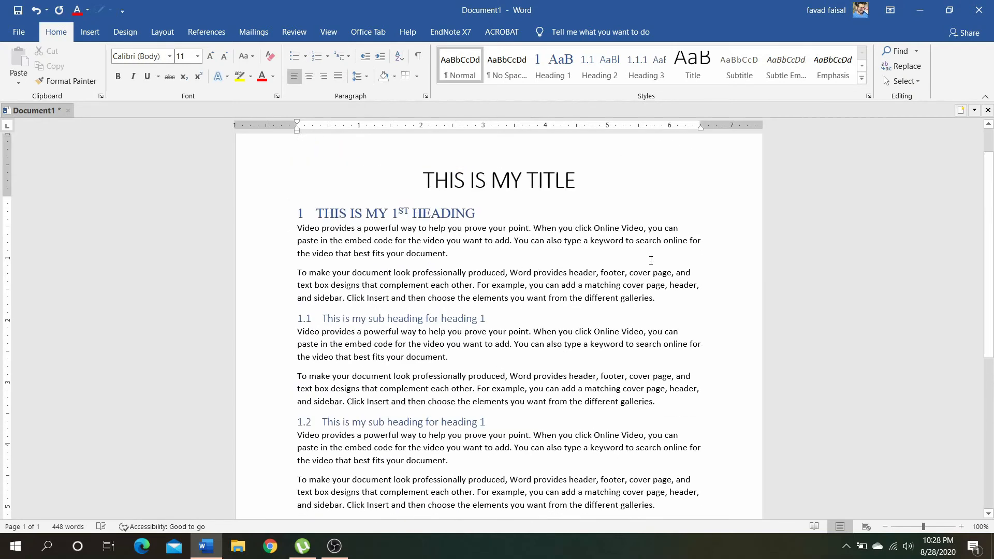
pyautogui.scroll(-10, 651, 260)
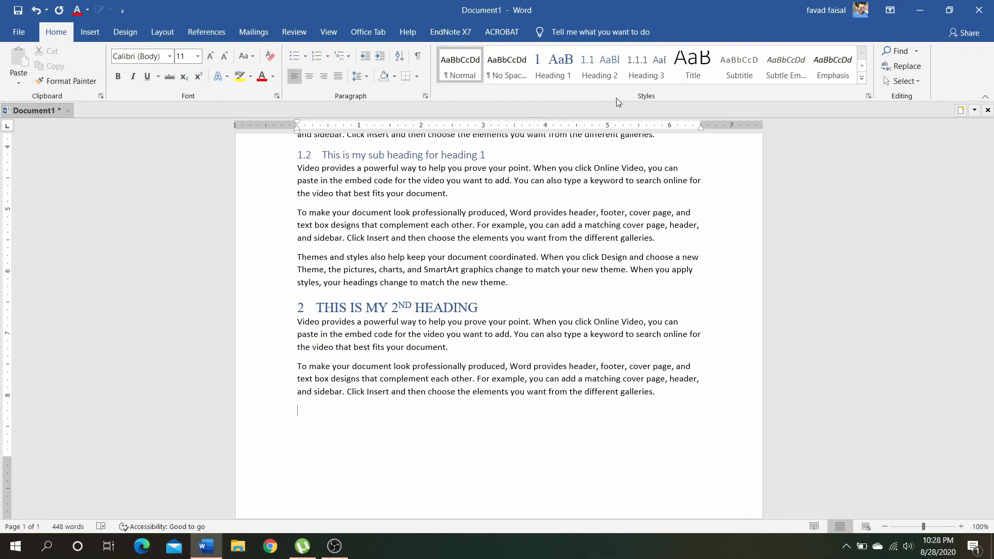
pyautogui.click(663, 78)
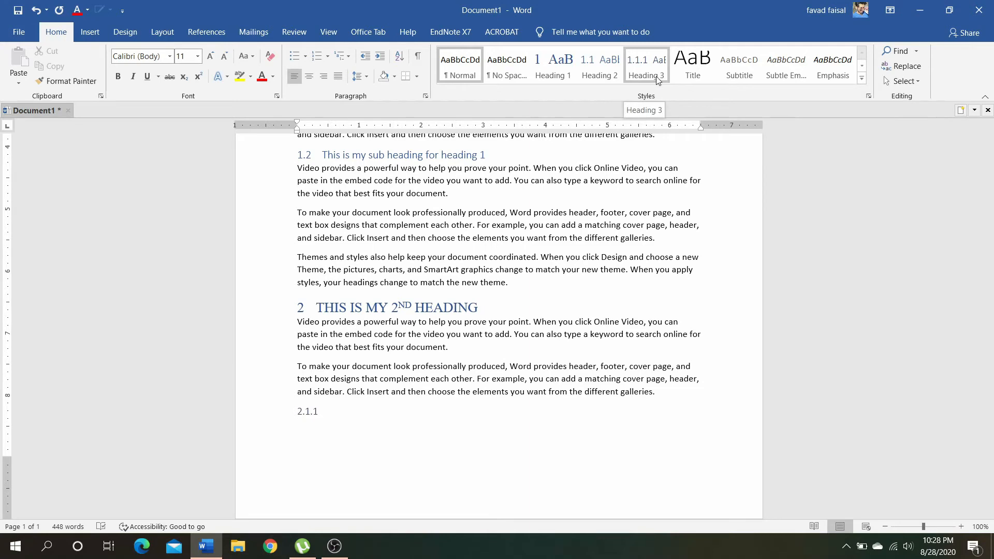
pyautogui.hotkey('ctrl', 'z')
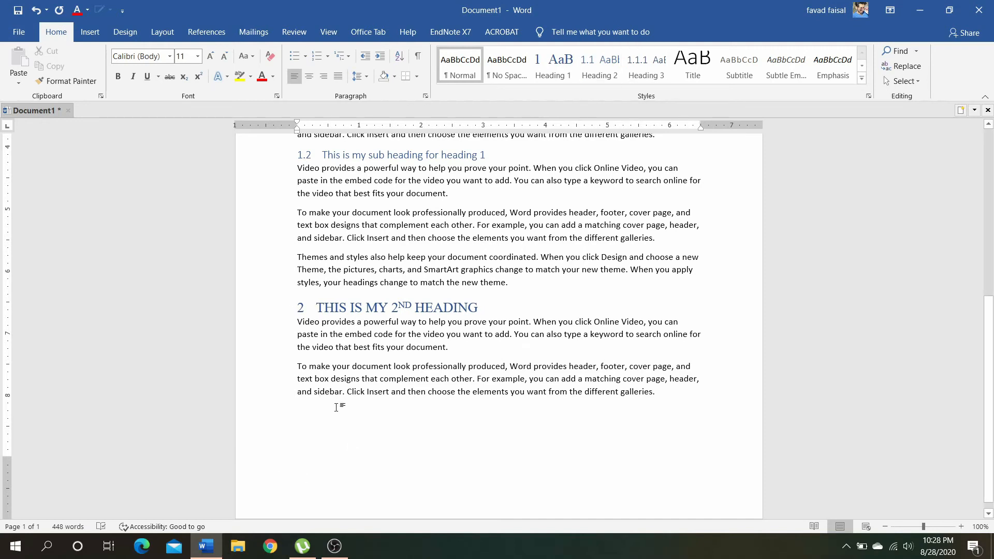
# Change the font of the title "THIS IS MY TITLE" to Times New Roman
pyautogui.scroll(10, 407, 364)
pyautogui.scroll(-4, 407, 364)
pyautogui.scroll(2, 407, 363)
pyautogui.scroll(2, 406, 364)
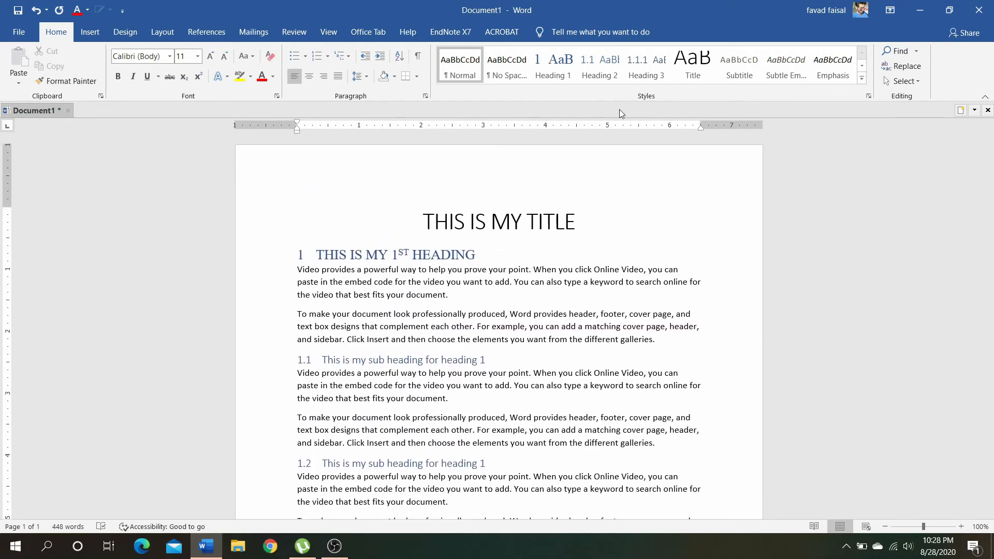
pyautogui.click(260, 235)
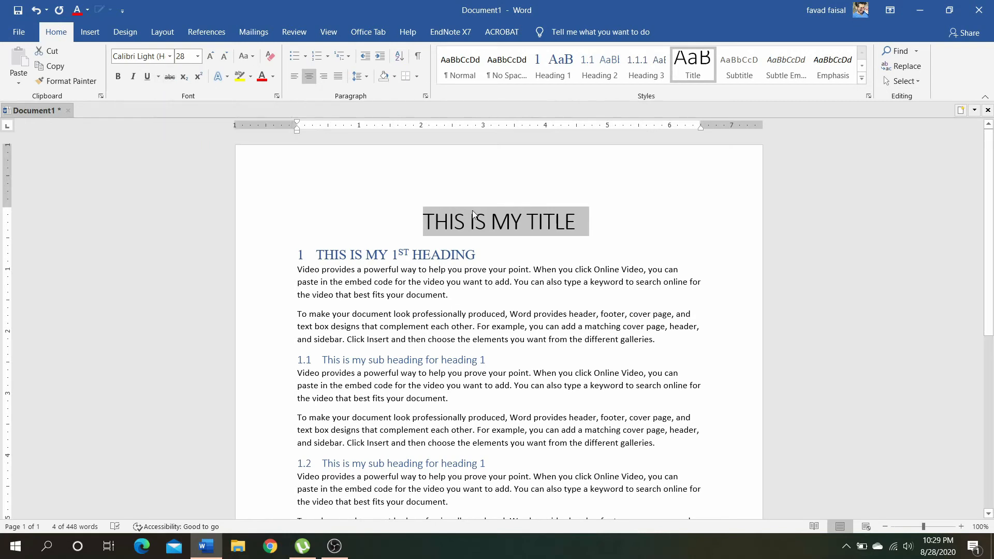
pyautogui.click(170, 56)
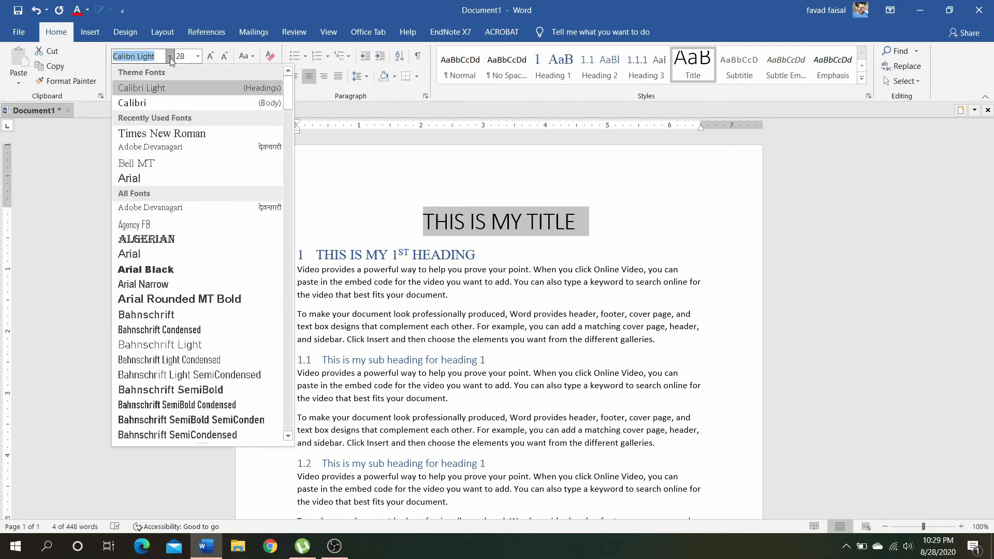
pyautogui.click(176, 133)
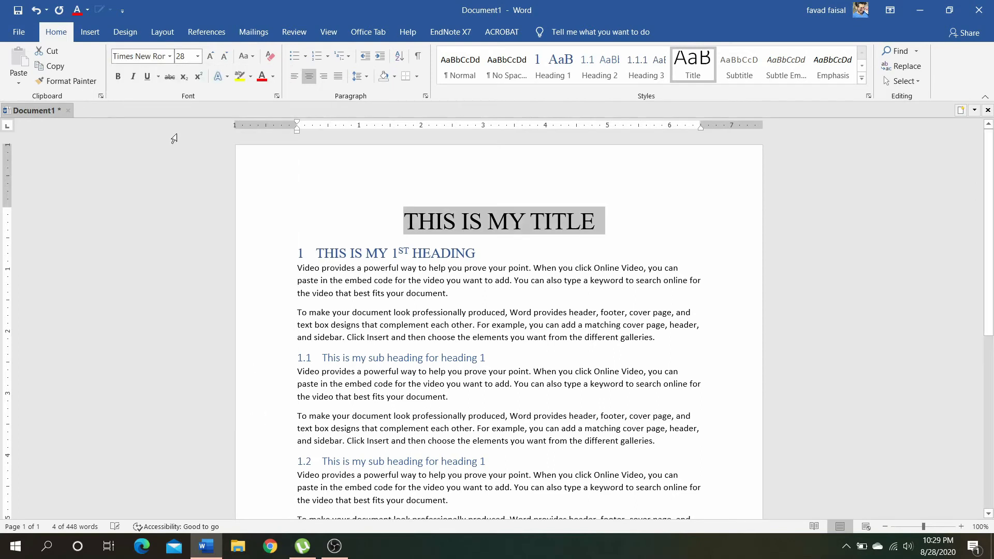
# Add space after the title paragraph and update the Title style to match the formatted title
pyautogui.click(366, 80)
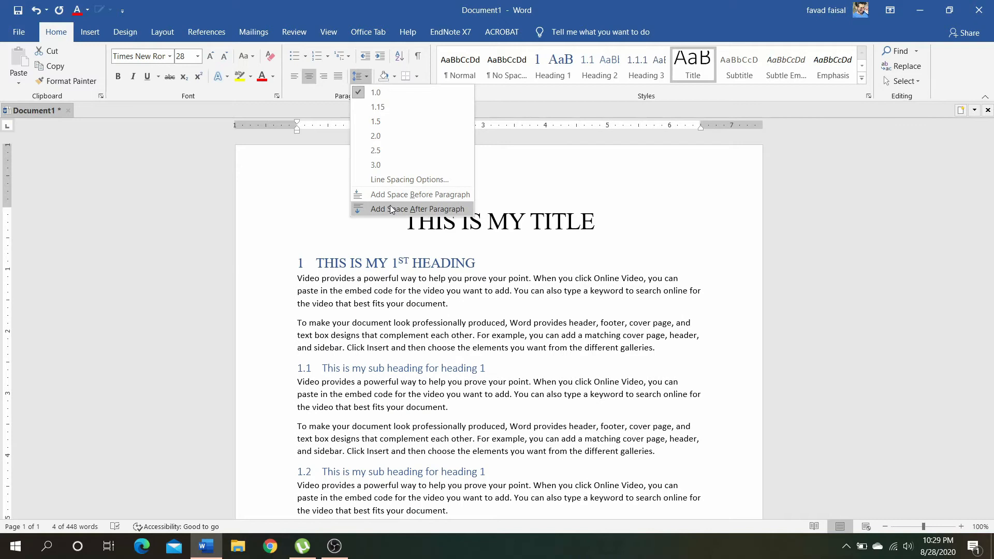
pyautogui.press('Escape')
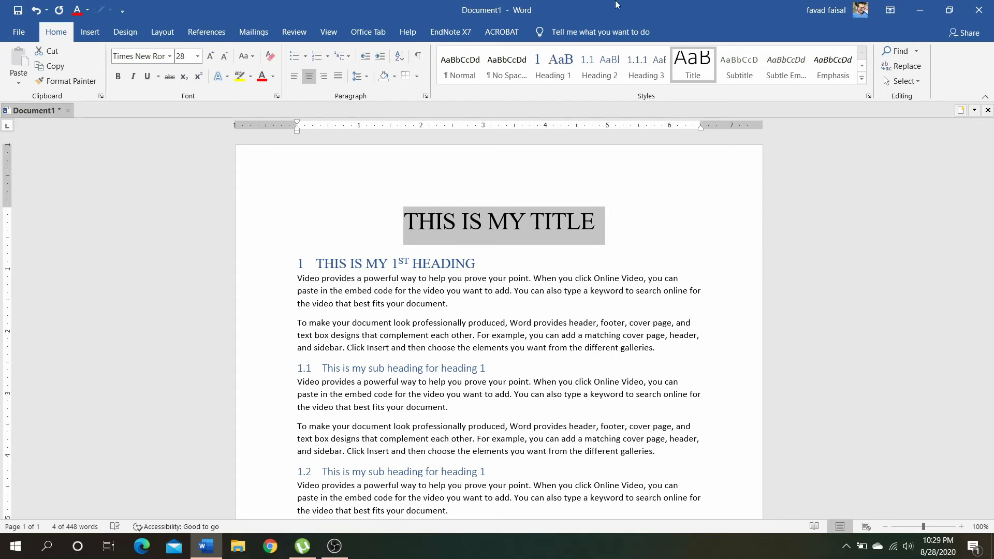
pyautogui.rightClick(692, 64)
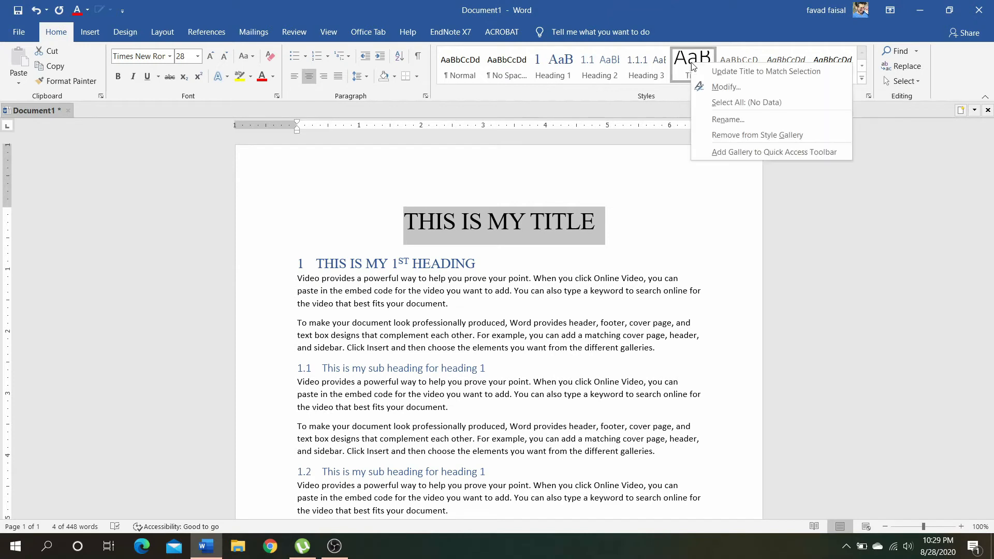
pyautogui.click(702, 70)
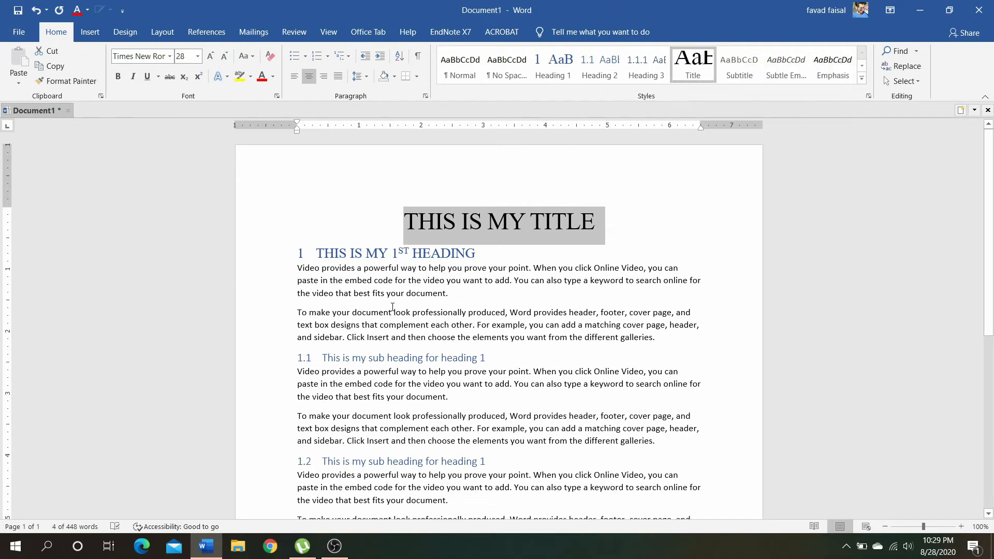
# Add space after the paragraph of the 1st main heading
pyautogui.click(256, 258)
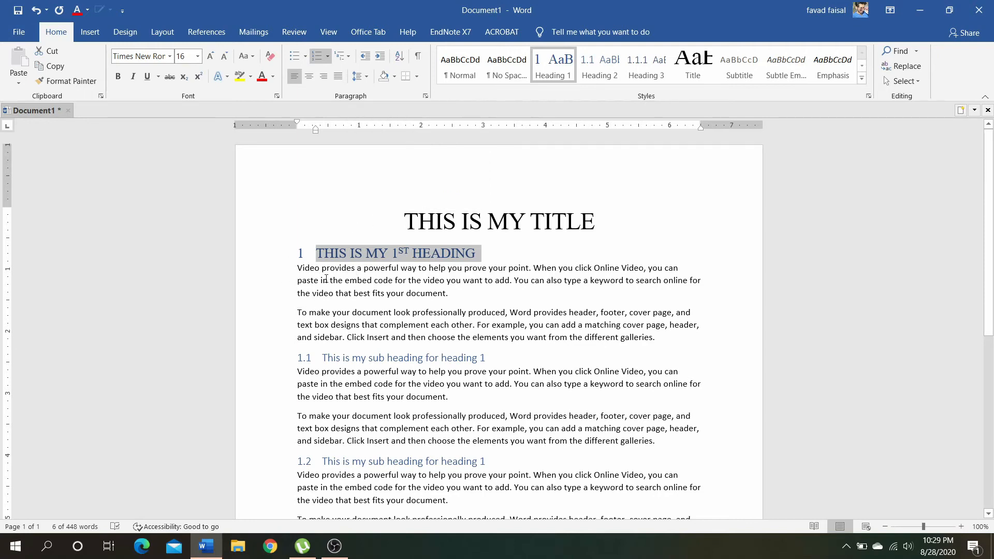
pyautogui.click(366, 76)
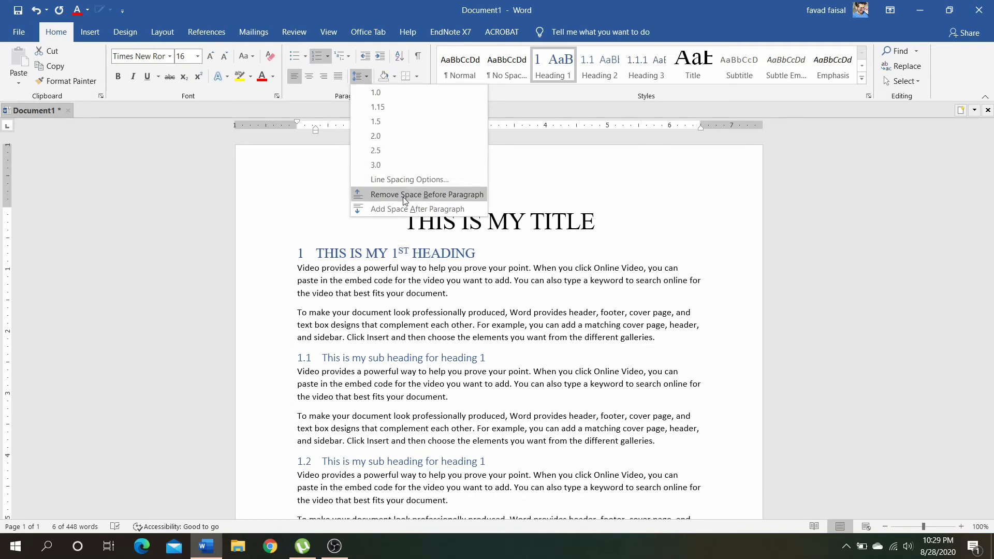
pyautogui.click(404, 208)
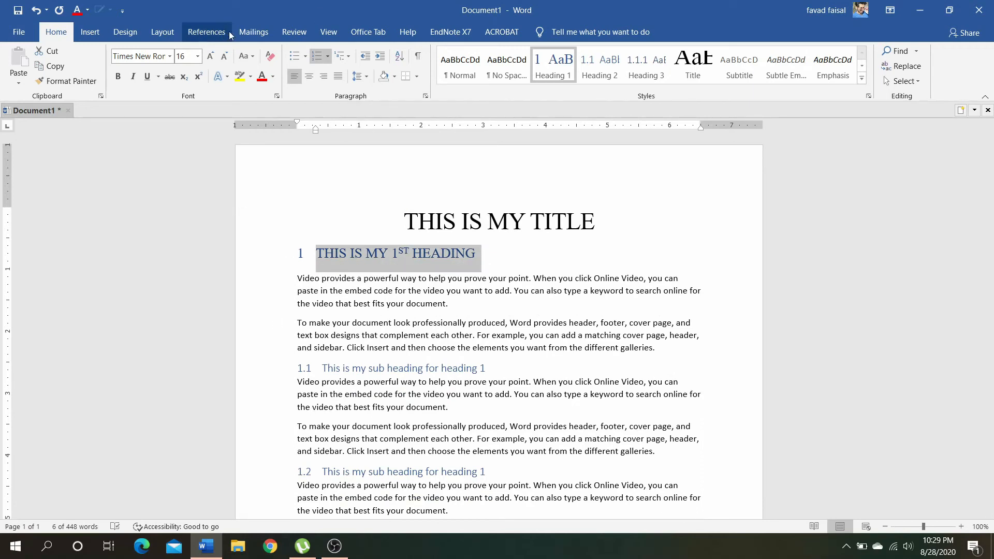
pyautogui.click(169, 57)
pyautogui.click(168, 57)
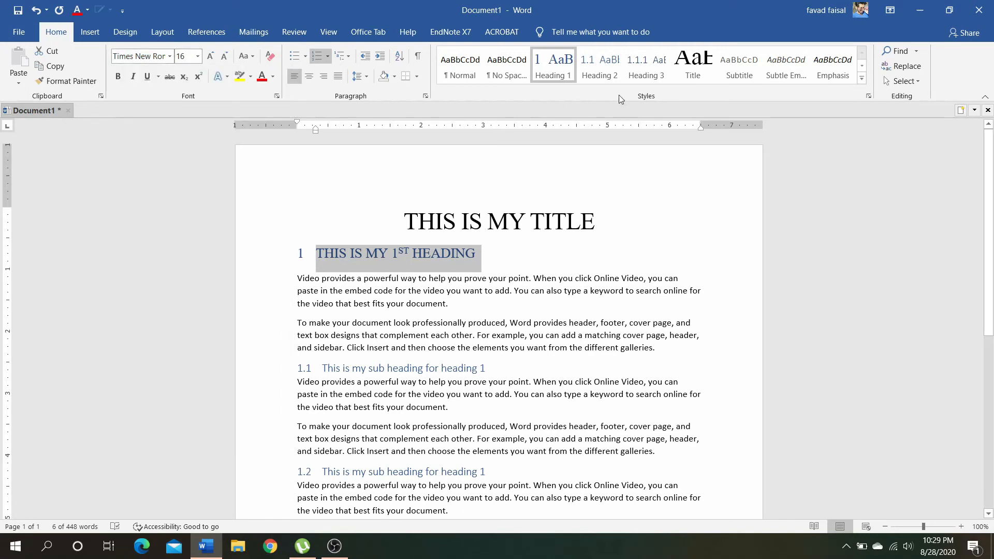
# Compare the spacing below the 1st and 2nd main headings
pyautogui.scroll(-1, 386, 159)
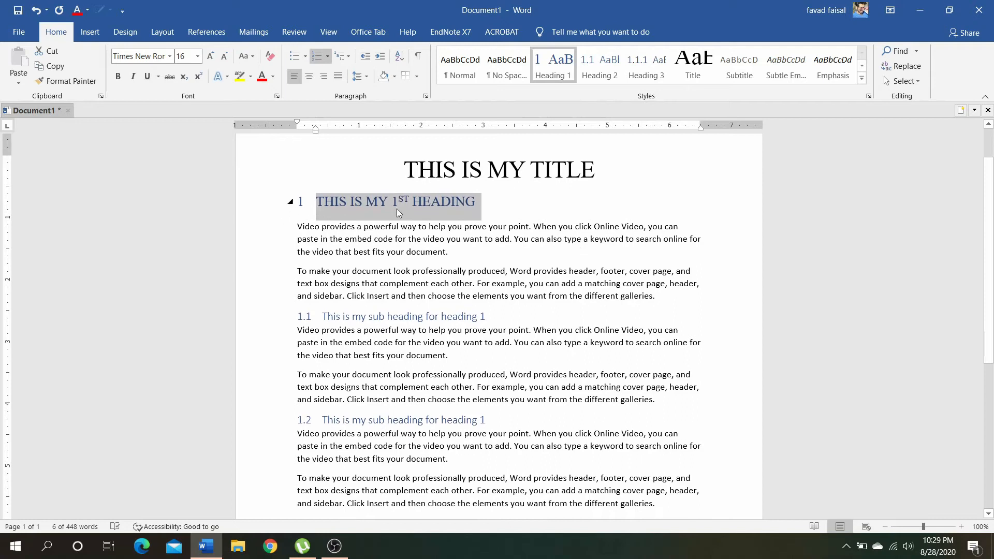
pyautogui.scroll(-1, 433, 228)
pyautogui.scroll(-1, 433, 228)
pyautogui.scroll(1, 373, 157)
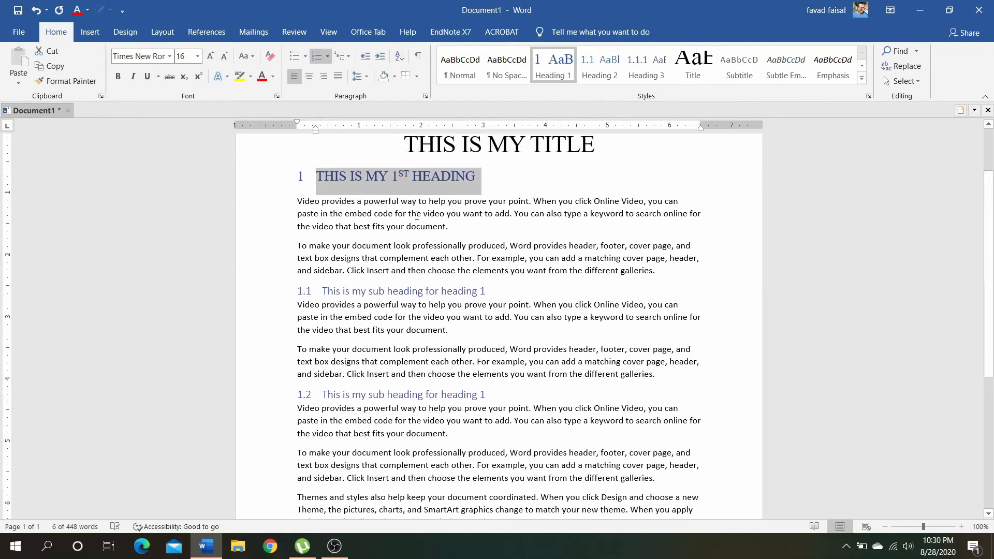
pyautogui.scroll(-2, 365, 235)
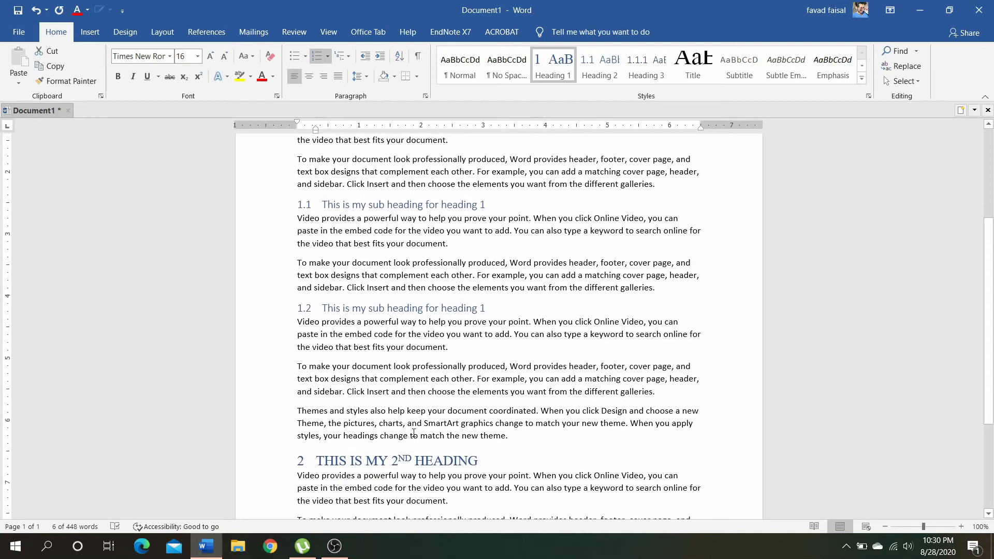
pyautogui.scroll(2, 413, 433)
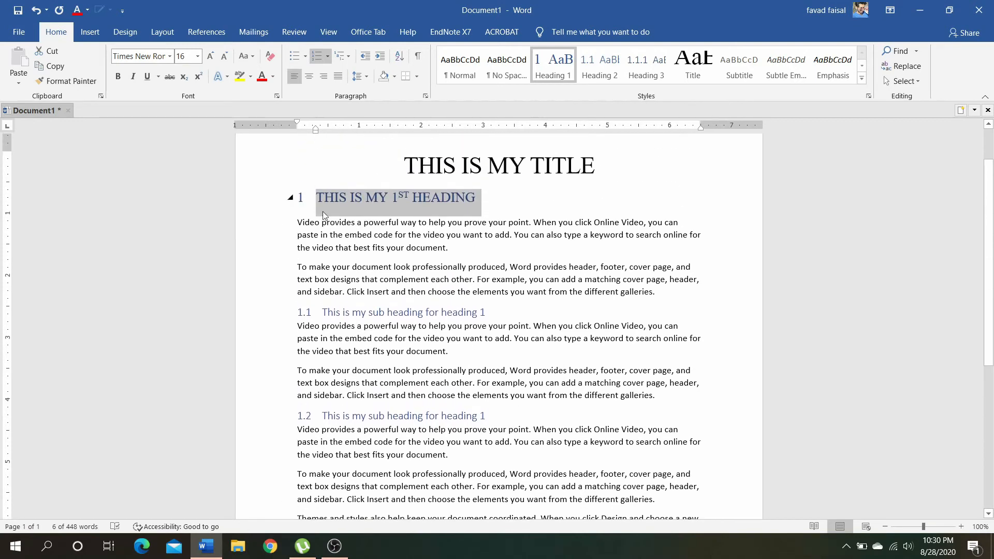
pyautogui.scroll(-3, 456, 313)
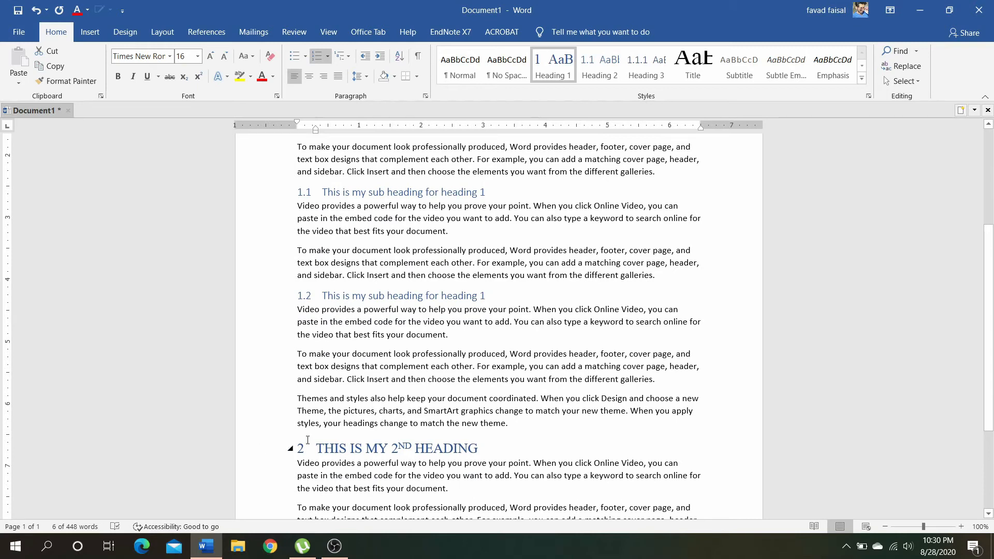
pyautogui.scroll(2, 393, 340)
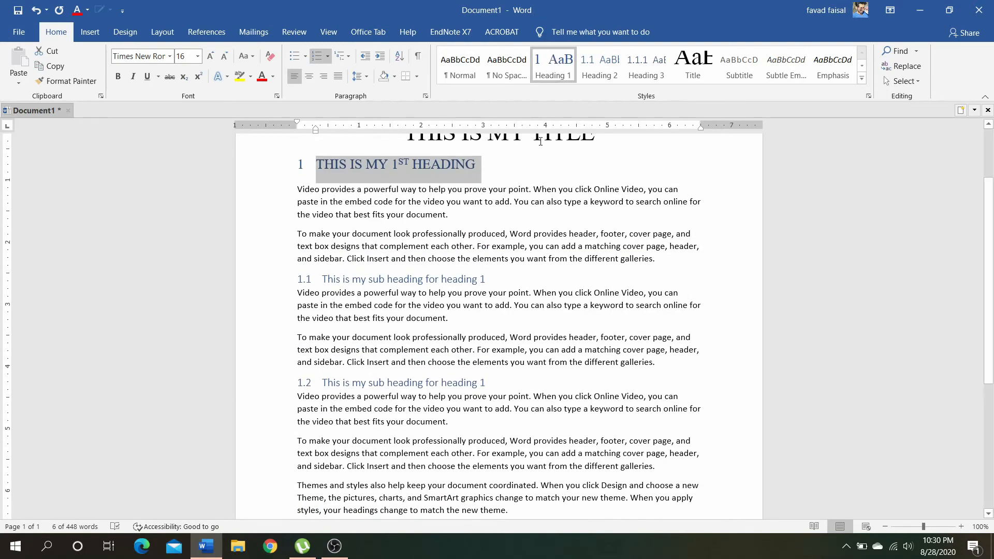
pyautogui.scroll(-1, 462, 317)
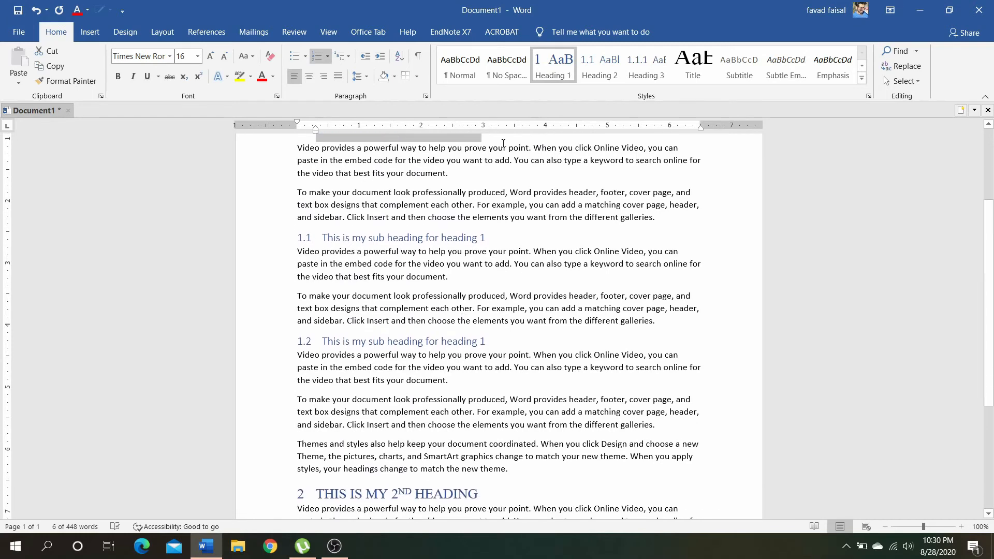
# Update the Heading 1 style to match the selected 1st heading, and check the 2nd heading's spacing
pyautogui.rightClick(555, 68)
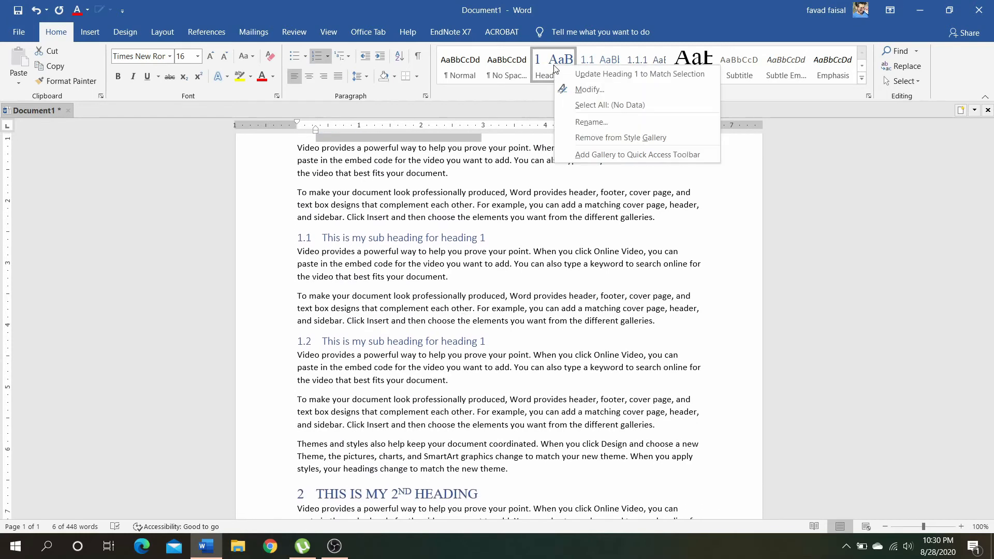
pyautogui.click(573, 74)
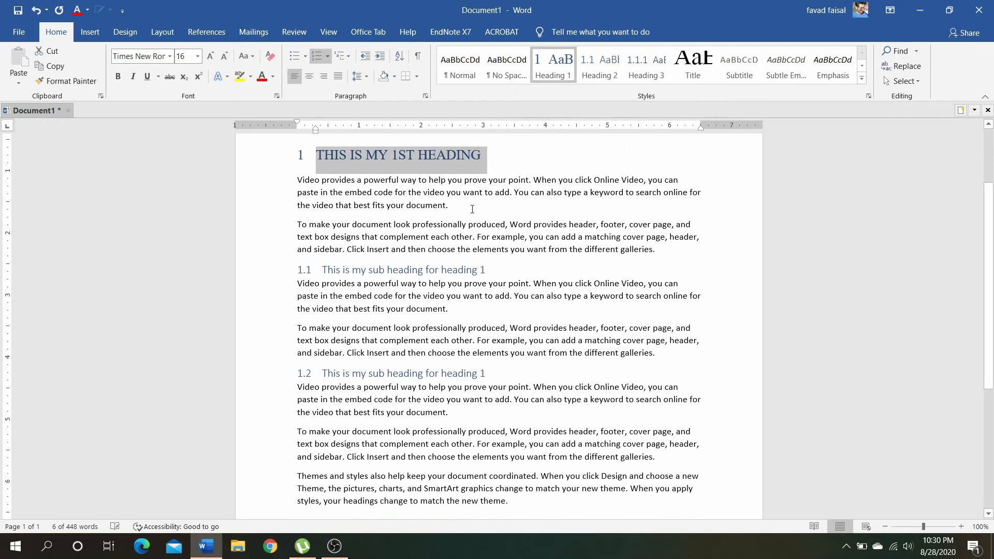
pyautogui.scroll(-3, 473, 210)
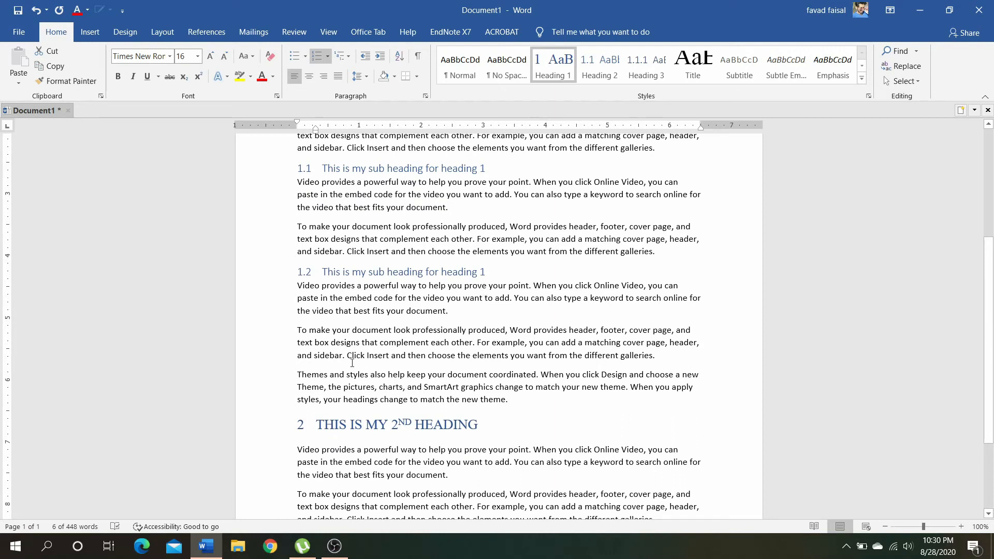
pyautogui.scroll(3, 515, 423)
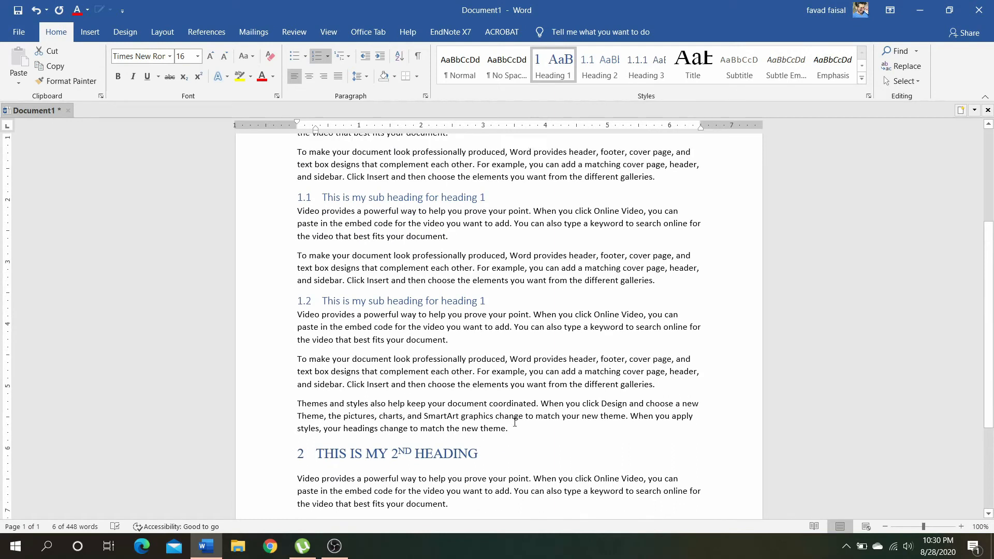
# Set subheading 1.1 to Times New Roman and add space after its paragraph
pyautogui.scroll(1, 514, 423)
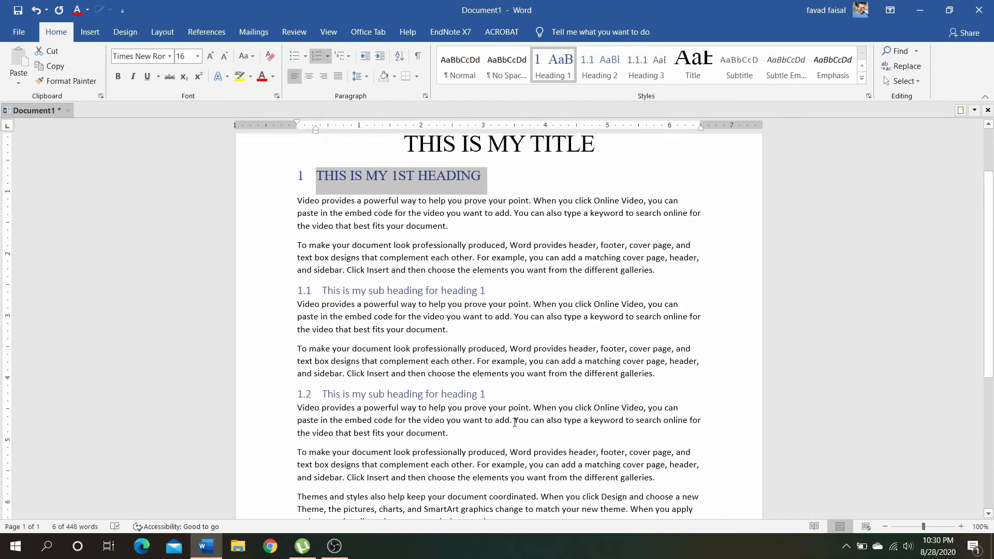
pyautogui.click(262, 303)
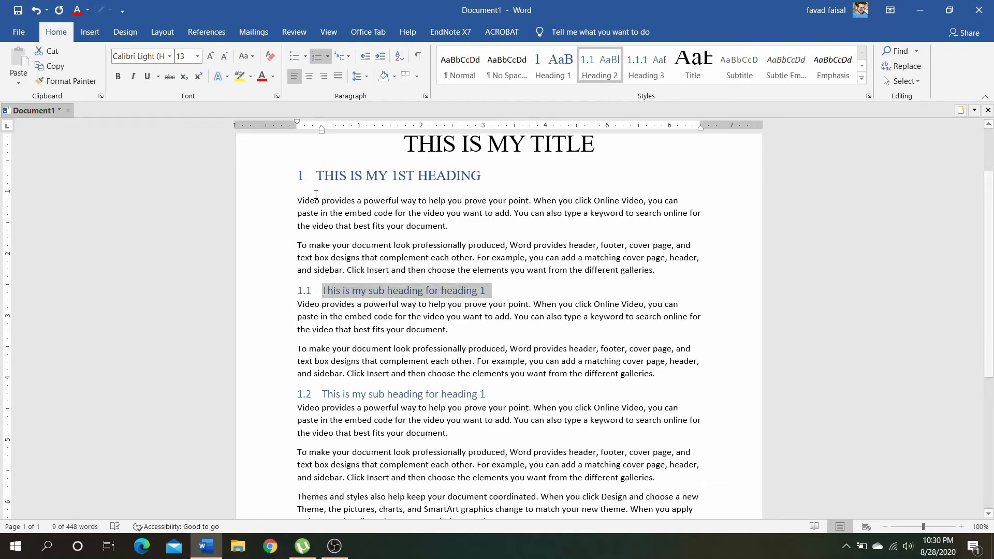
pyautogui.click(169, 55)
pyautogui.click(172, 130)
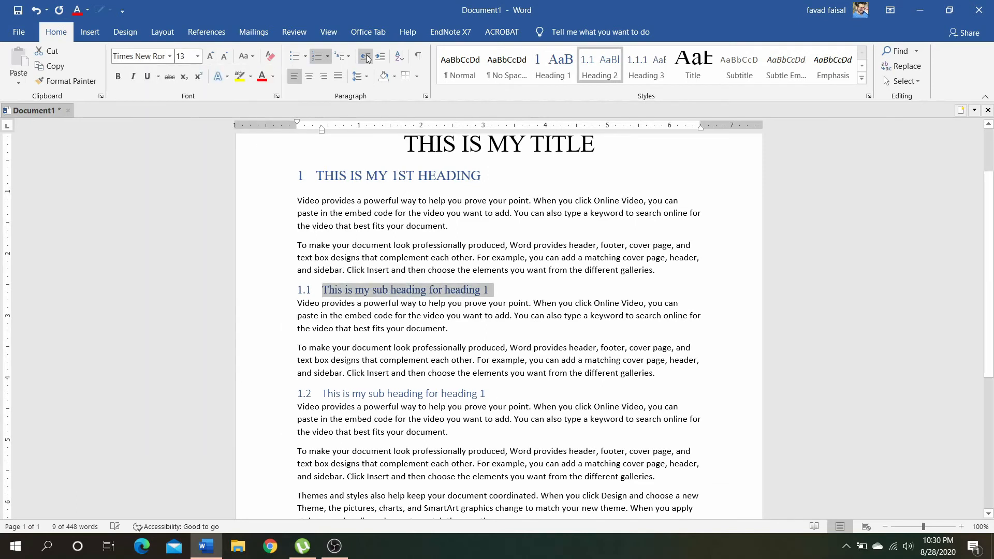
pyautogui.click(359, 76)
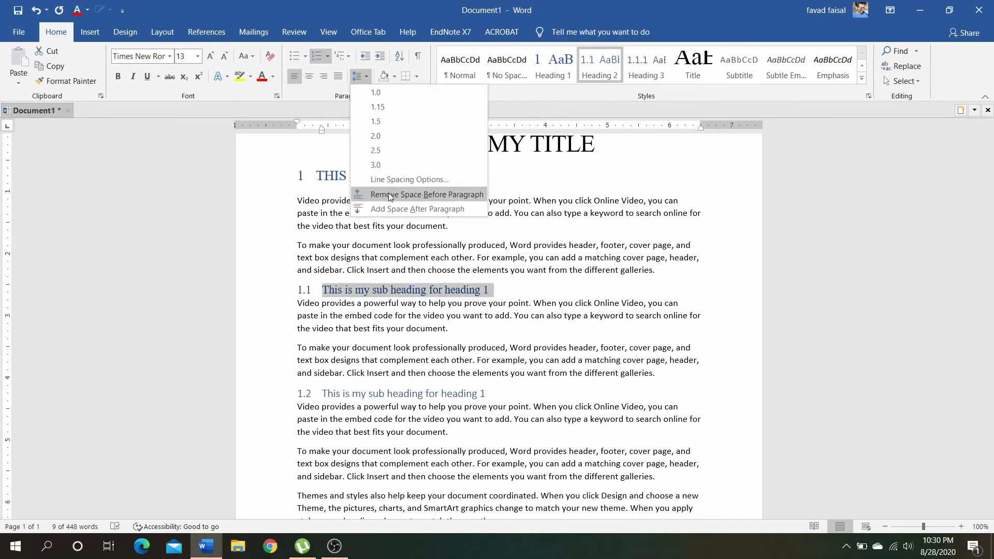
pyautogui.click(393, 209)
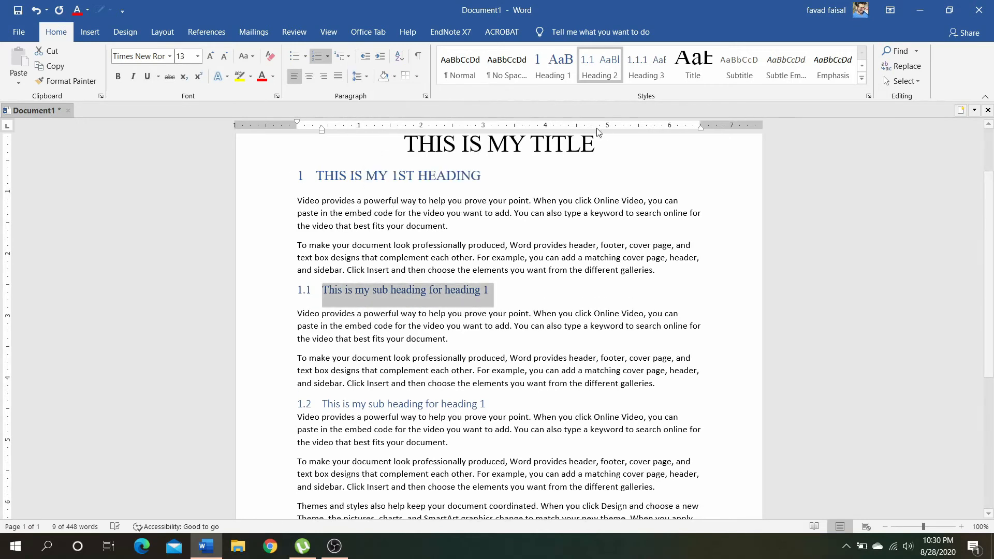
# Update the Heading 2 style to match the formatted subheading 1.1, and check the other subheading
pyautogui.rightClick(610, 70)
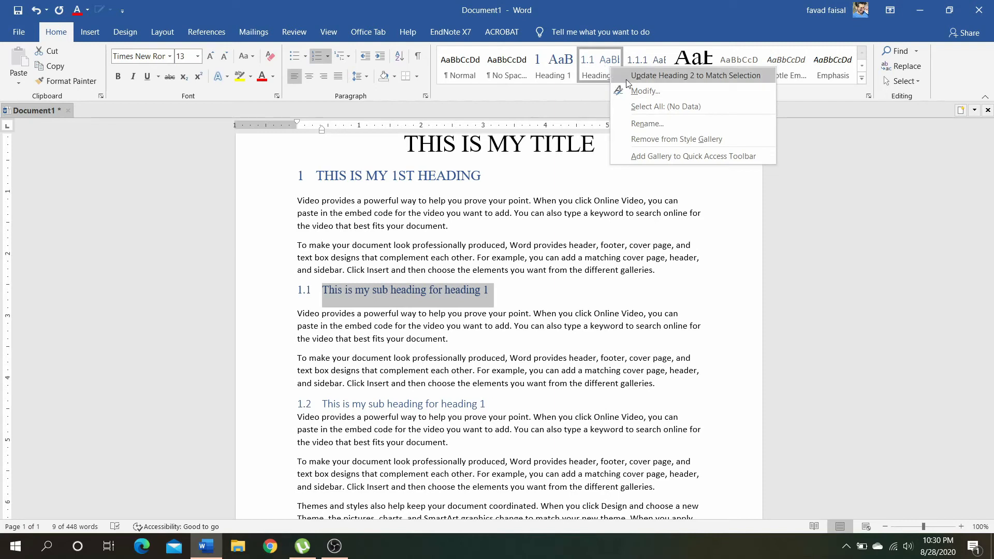
pyautogui.click(652, 76)
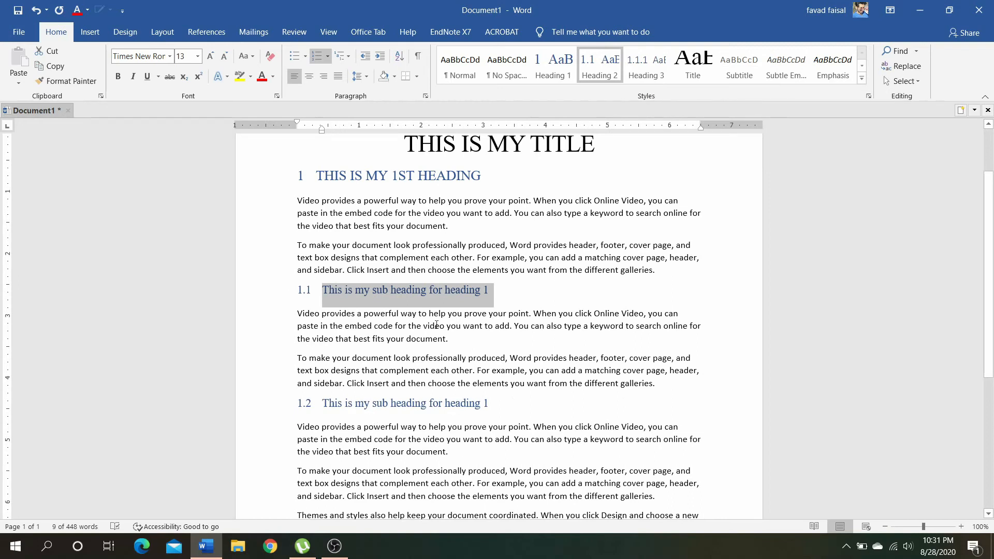
pyautogui.scroll(-1, 437, 325)
pyautogui.scroll(1, 436, 324)
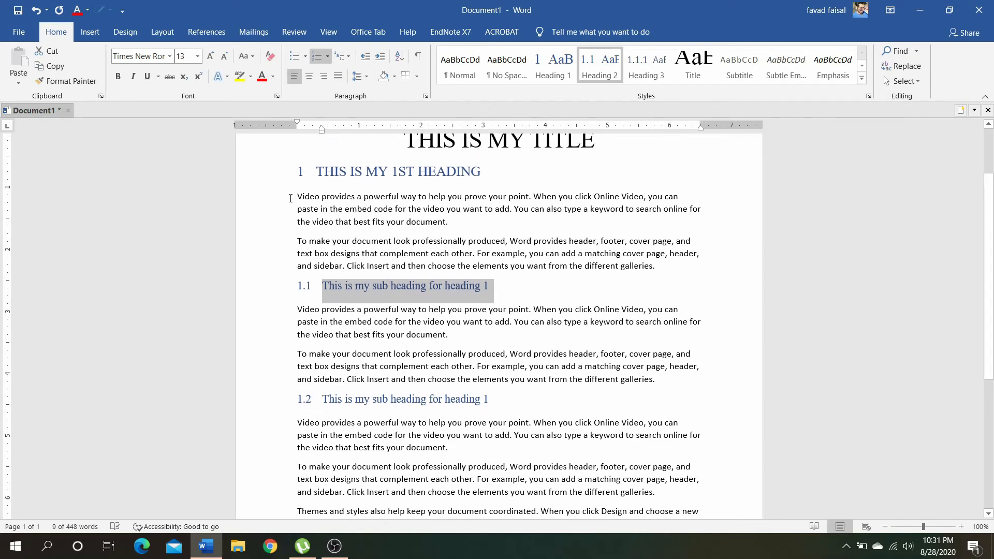
# Format the two paragraphs under the 1st heading as Times New Roman, size 12, with 1.15 line spacing
pyautogui.moveTo(286, 200); pyautogui.dragTo(297, 268)
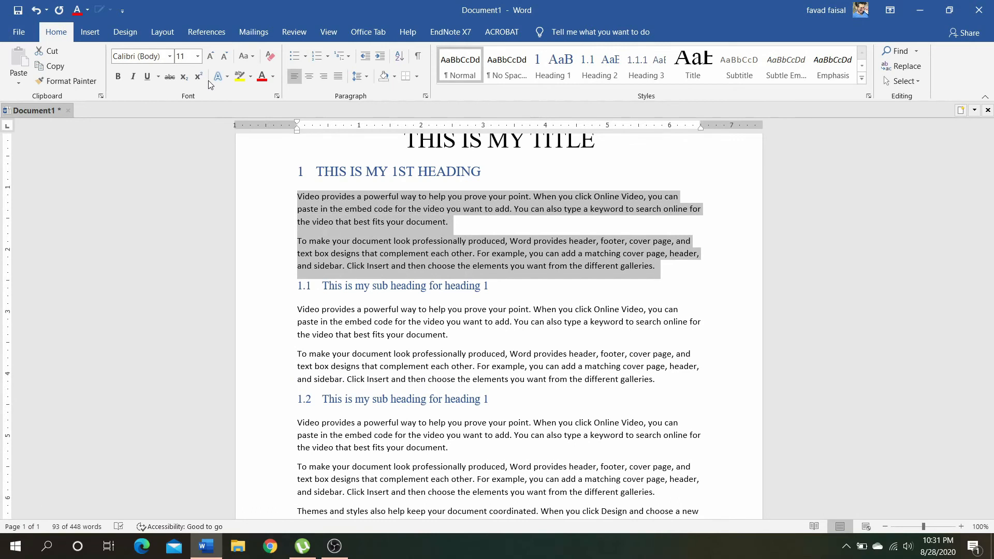
pyautogui.click(169, 56)
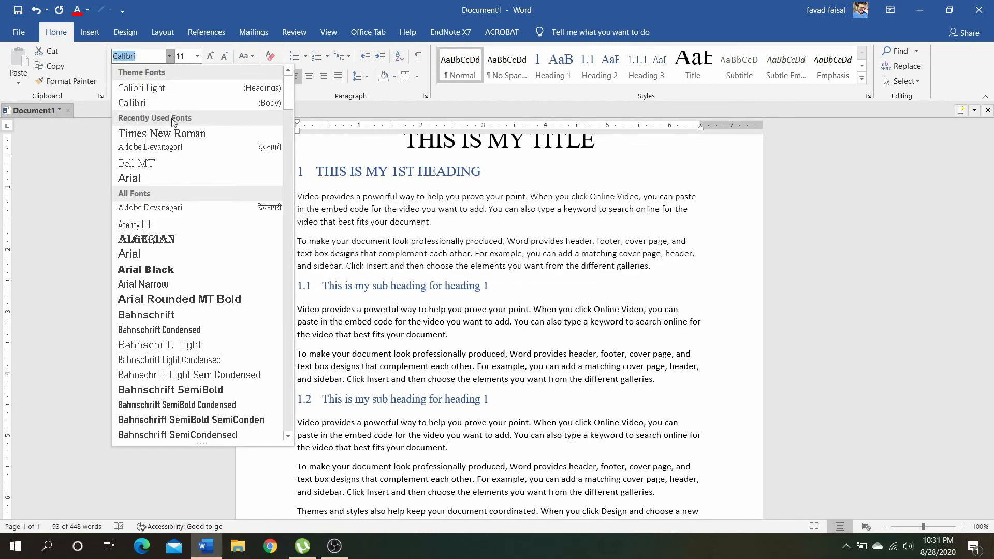
pyautogui.click(172, 132)
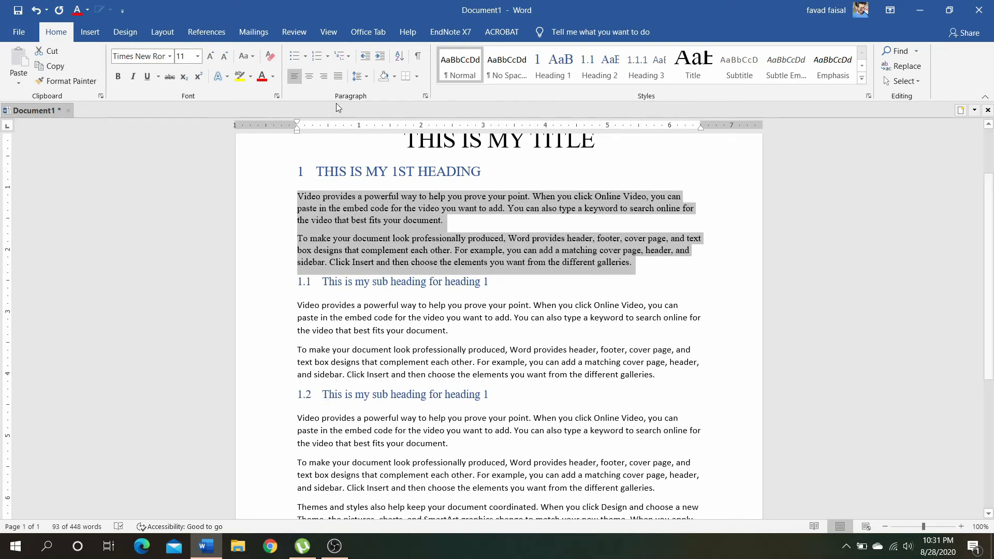
pyautogui.click(210, 63)
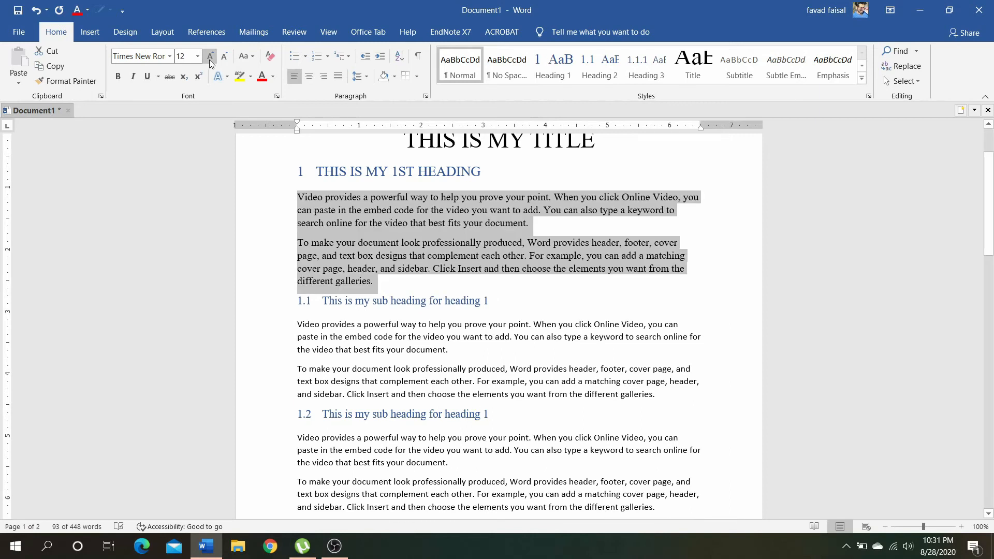
pyautogui.click(368, 77)
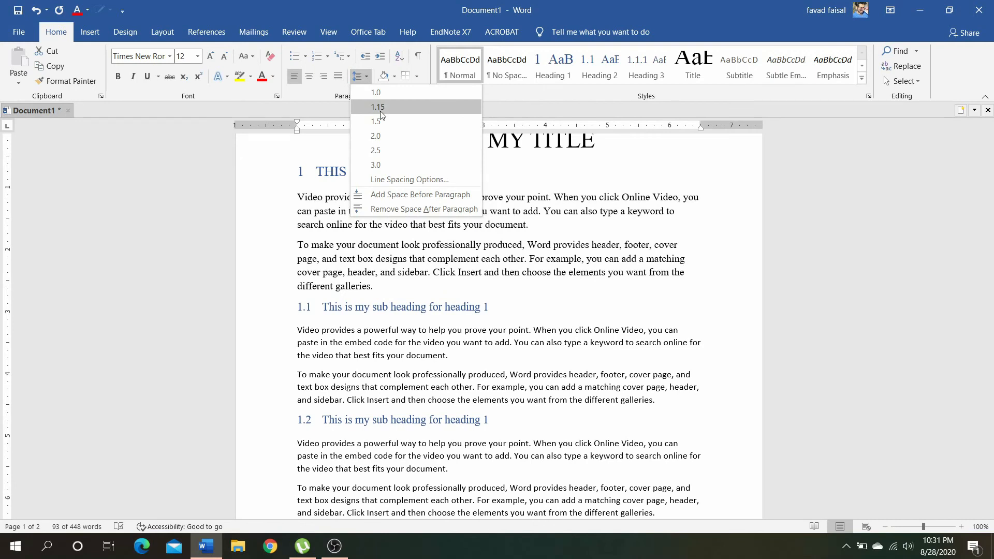
pyautogui.click(380, 110)
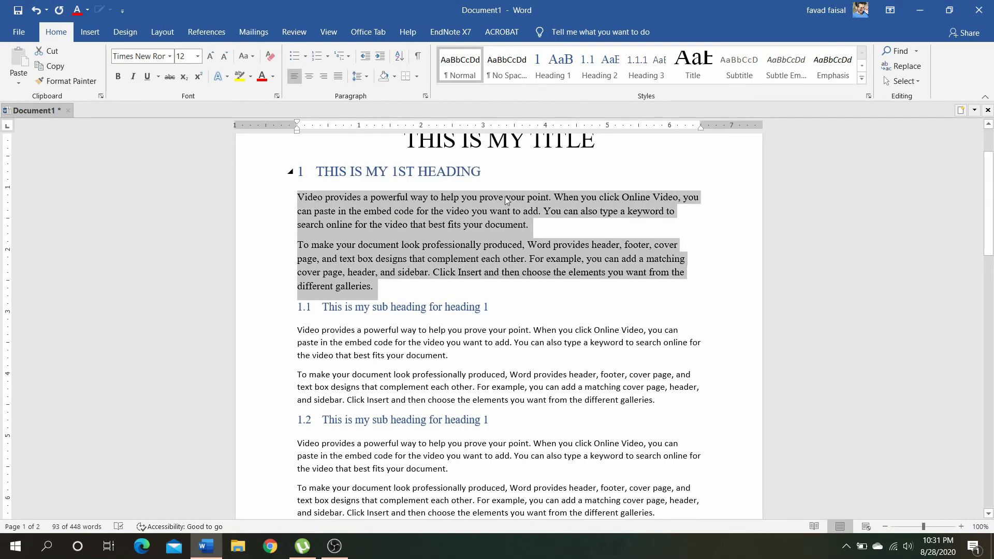
# Update the Normal style to match the selected paragraphs, and check the body text throughout the document
pyautogui.rightClick(470, 79)
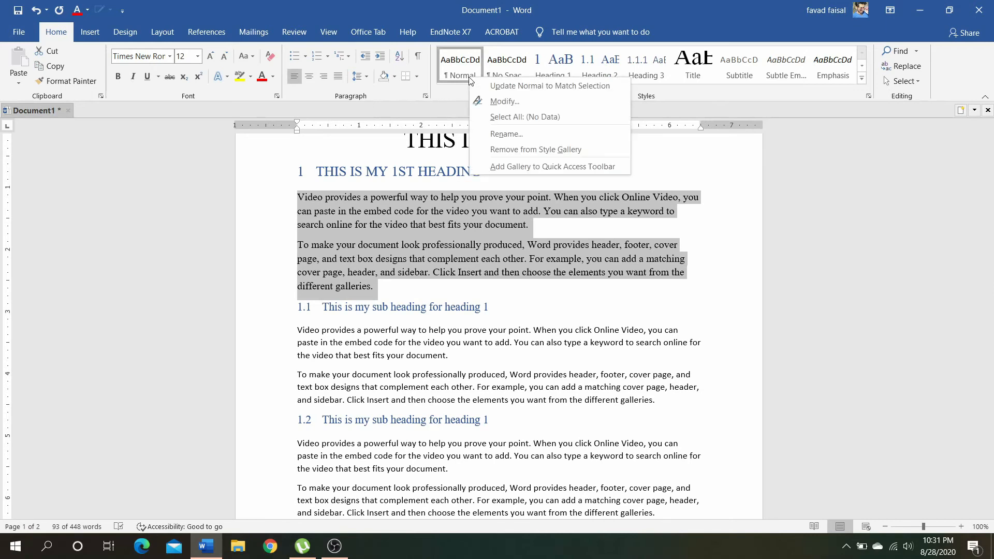
pyautogui.click(480, 83)
pyautogui.scroll(-5, 474, 237)
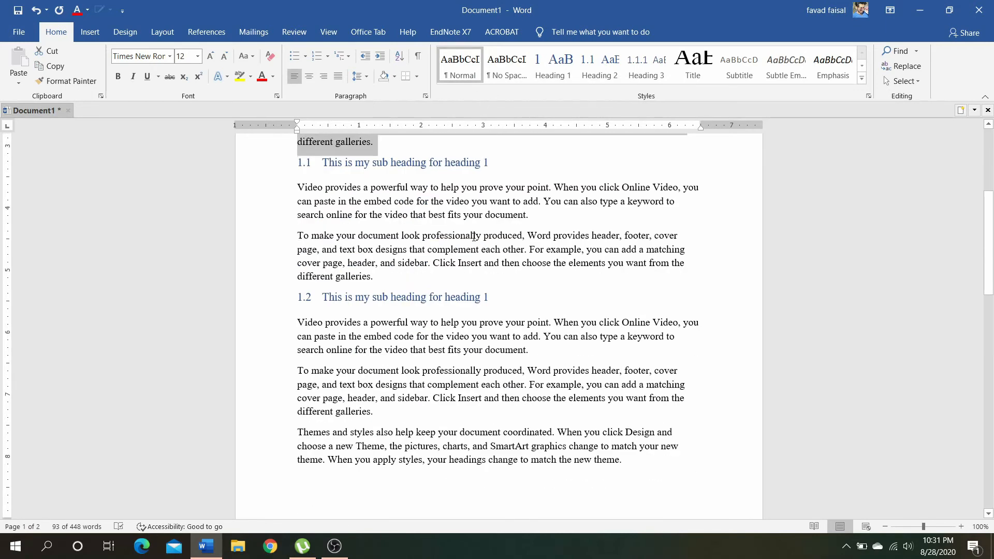
pyautogui.scroll(3, 474, 237)
pyautogui.scroll(-2, 473, 239)
pyautogui.scroll(-9, 474, 237)
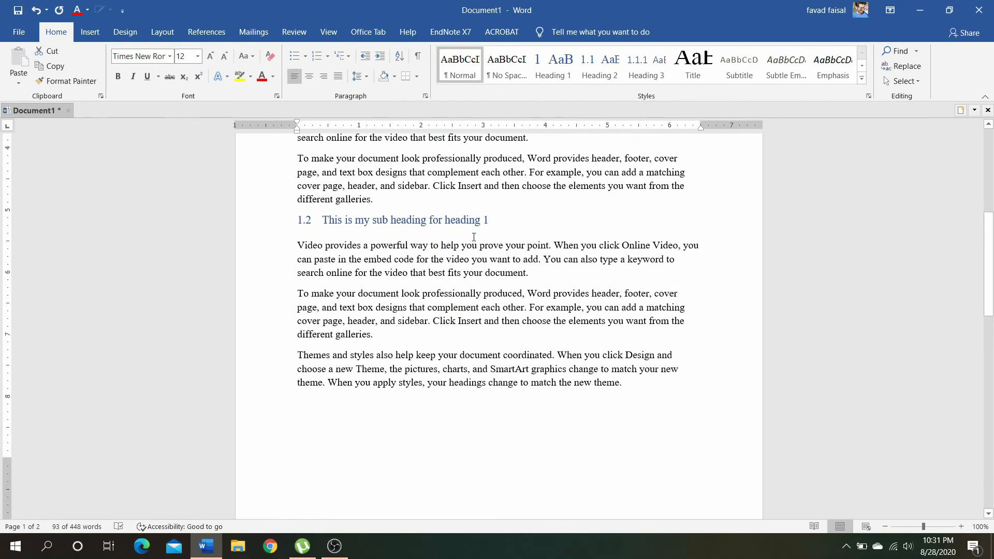
pyautogui.scroll(12, 474, 238)
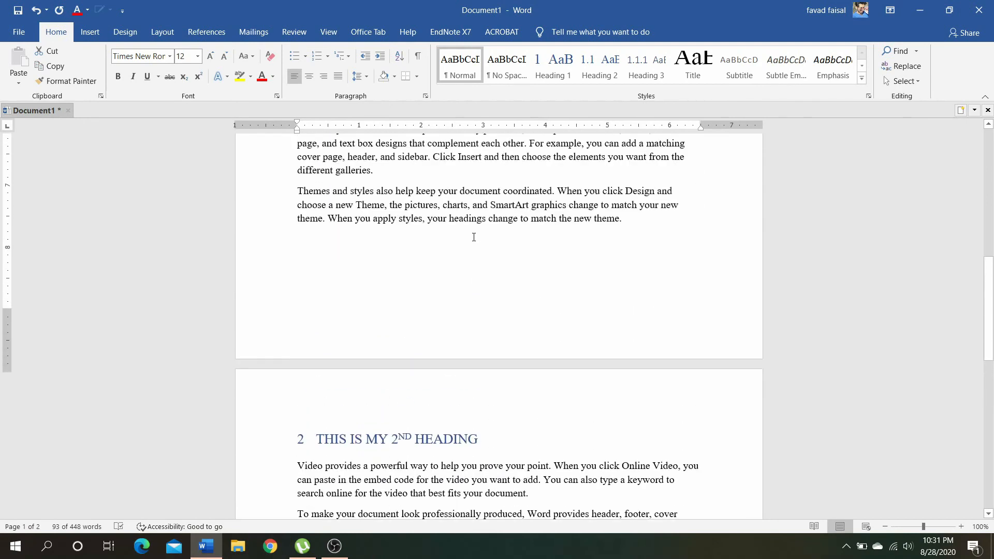
pyautogui.click(437, 303)
pyautogui.scroll(-10, 437, 300)
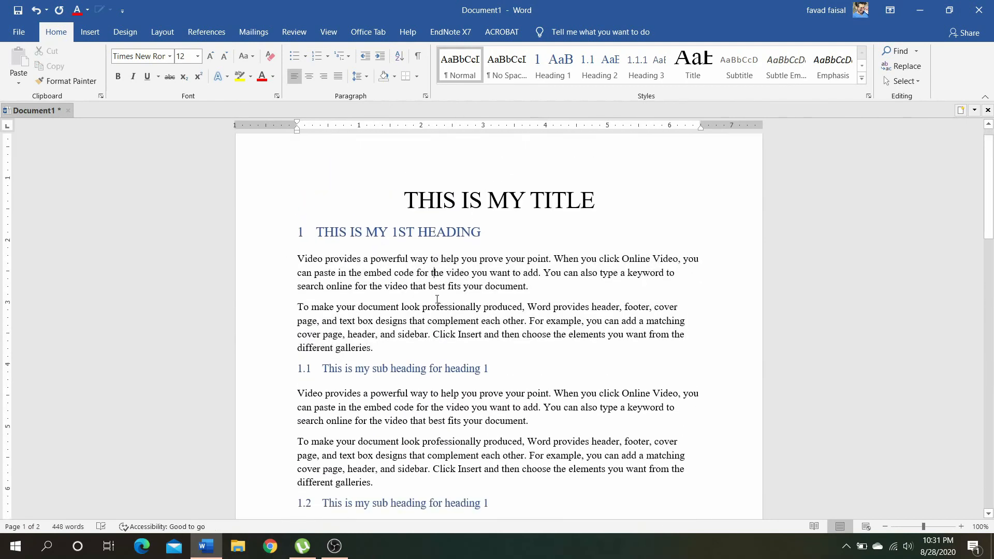
pyautogui.scroll(-1, 437, 299)
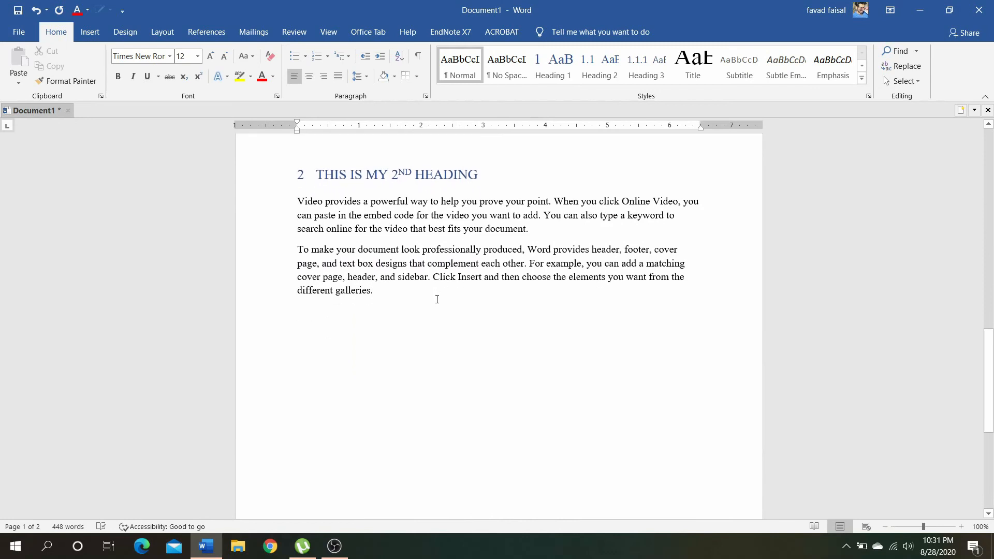
# Add the line "This is my 3rd heading" after the last paragraph under the 2nd heading and select it
pyautogui.click(380, 290)
pyautogui.press('Return')
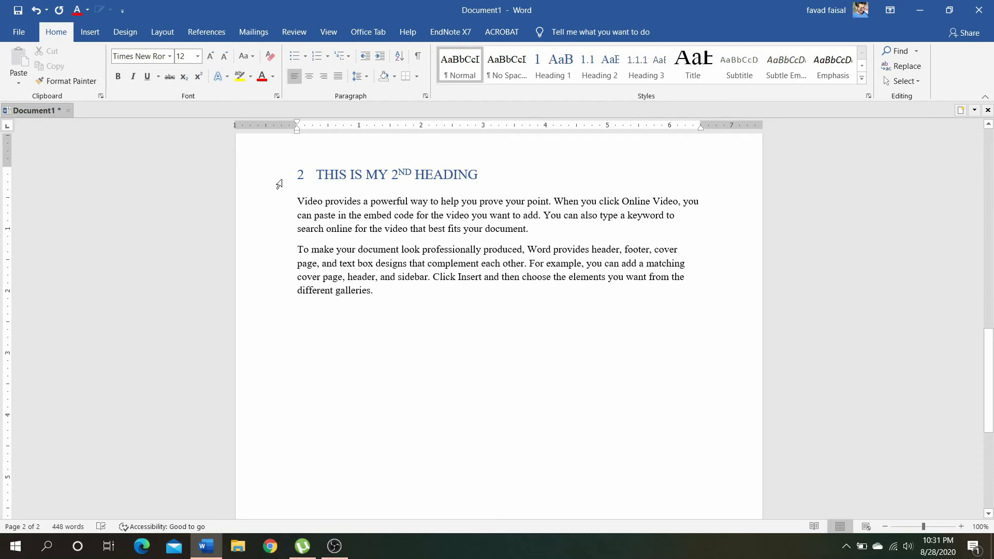
pyautogui.write('This is my heading')
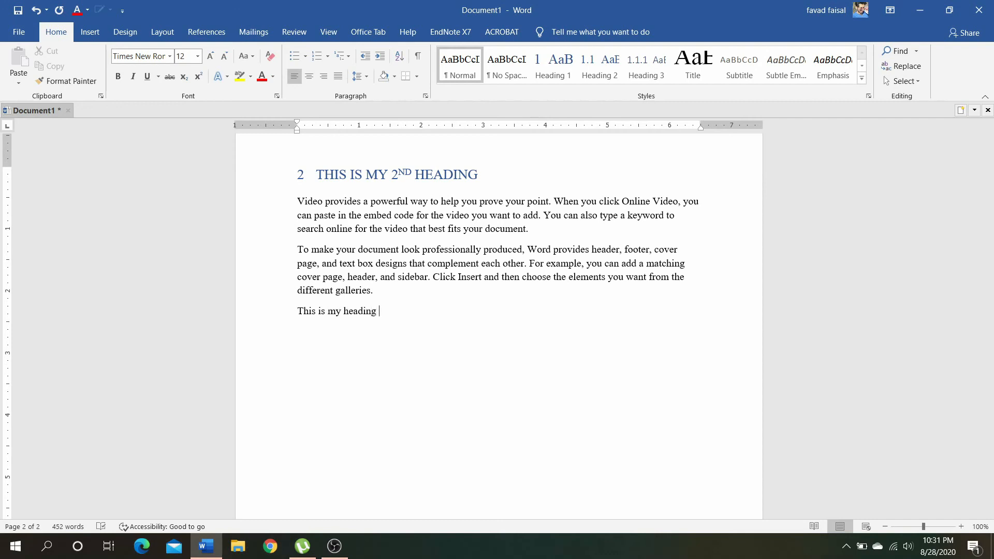
pyautogui.press('BackSpace')
pyautogui.press('BackSpace')
pyautogui.press('BackSpace')
pyautogui.press('BackSpace')
pyautogui.press('BackSpace')
pyautogui.press('BackSpace')
pyautogui.press('BackSpace')
pyautogui.press('BackSpace')
pyautogui.press('BackSpace')
pyautogui.press('BackSpace')
pyautogui.press('BackSpace')
pyautogui.write('my 3rd heading')
pyautogui.click(255, 324)
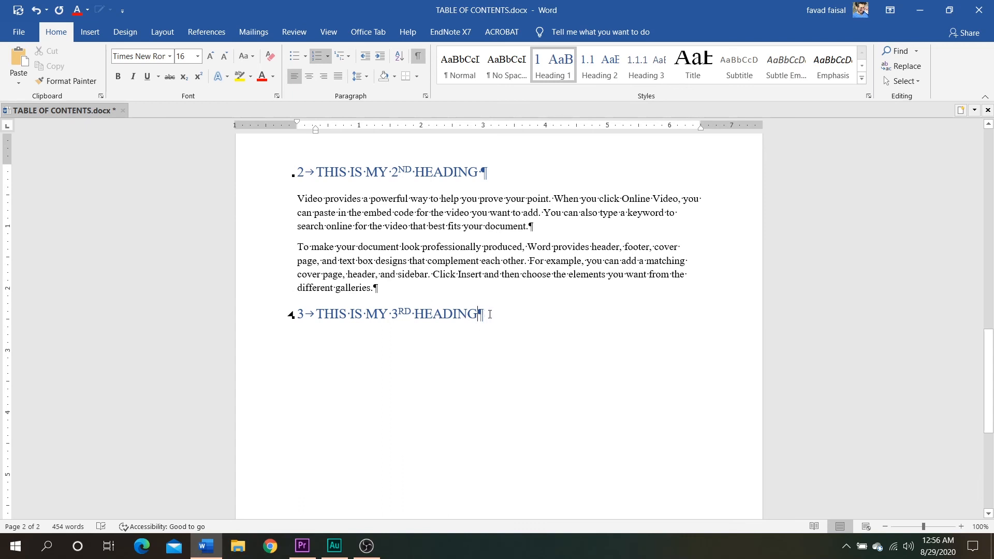
# Generate four paragraphs of sample text below the 3rd heading with =rand(4)
pyautogui.press('Return')
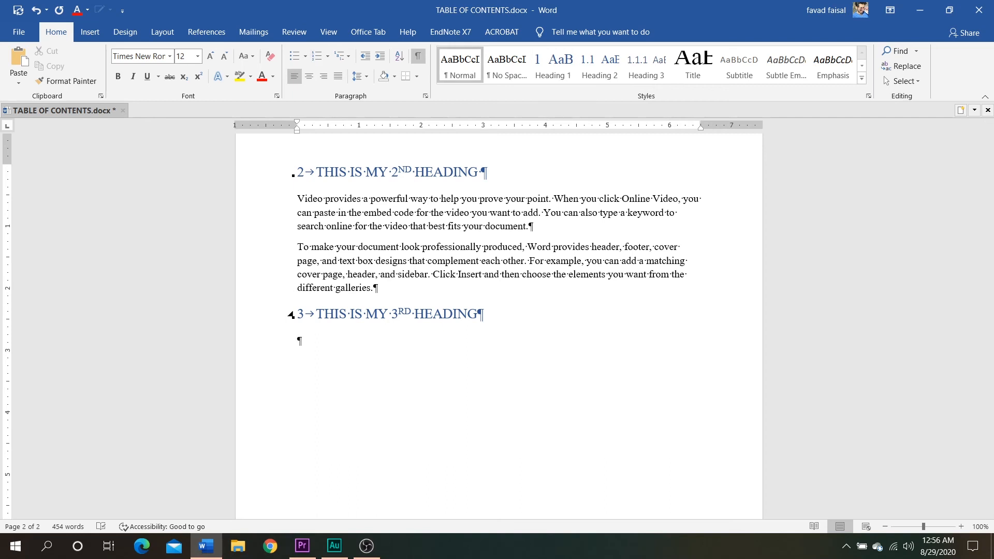
pyautogui.write('=rand')
pyautogui.write('()')
pyautogui.write('4')
pyautogui.press('Return')
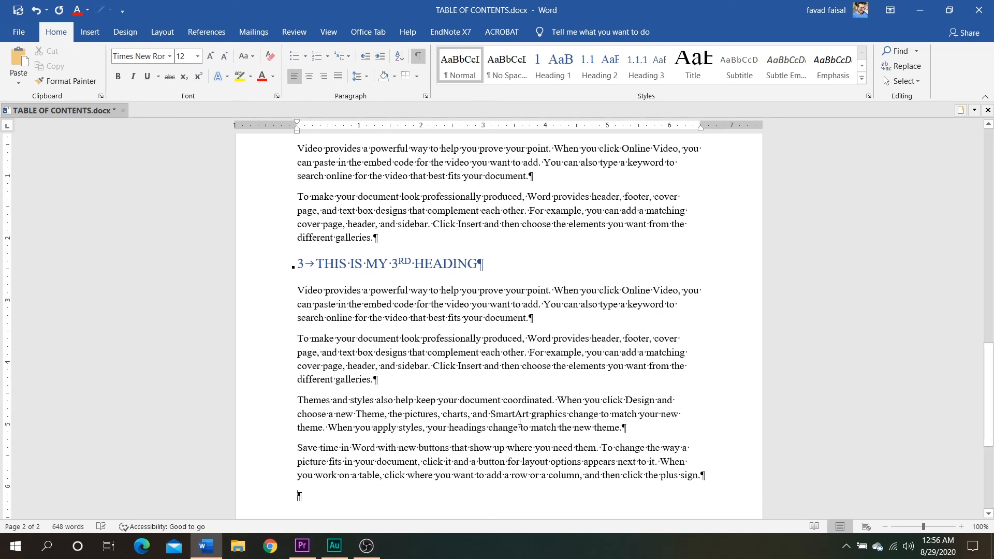
# Create a blank page before the title using a paragraph with cleared formatting and a page break, deleting the extra empty paragraph
pyautogui.moveTo(988, 364); pyautogui.dragTo(990, 144)
pyautogui.click(399, 212)
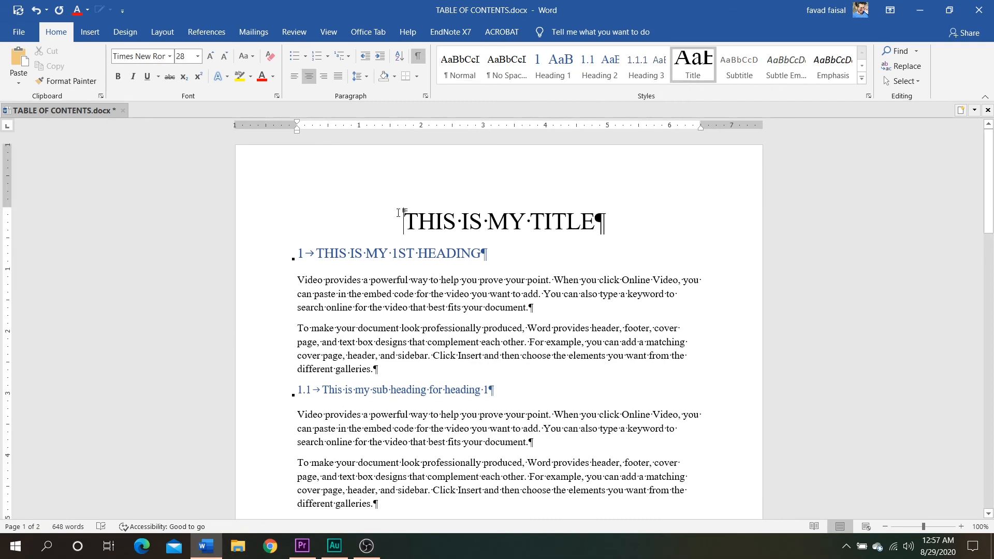
pyautogui.press('Return')
pyautogui.press('Up')
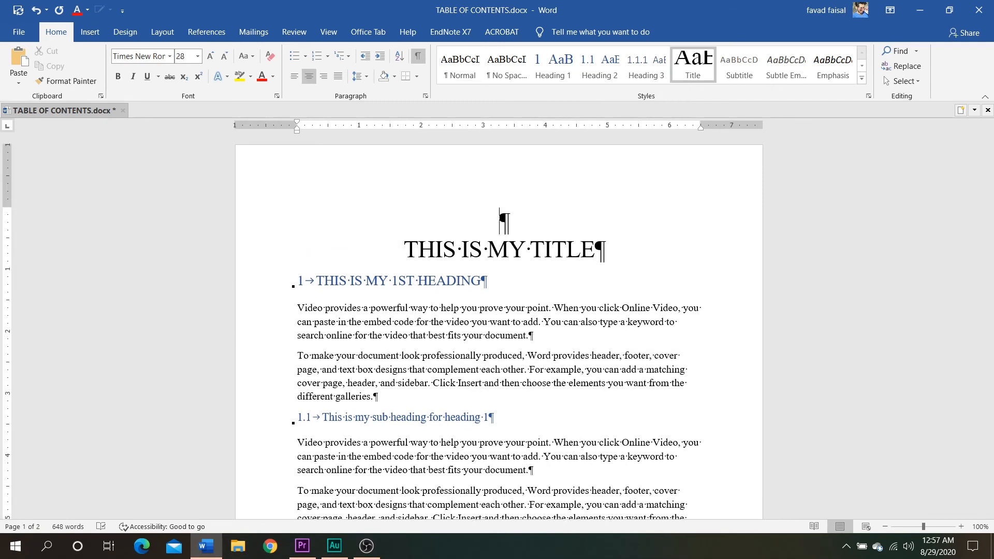
pyautogui.click(269, 57)
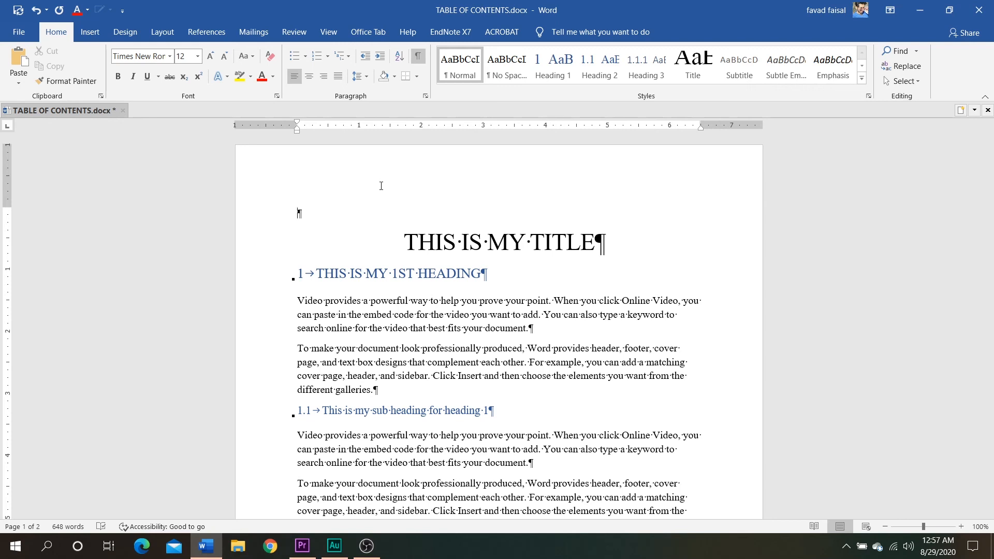
pyautogui.hotkey('ctrl', 'Return')
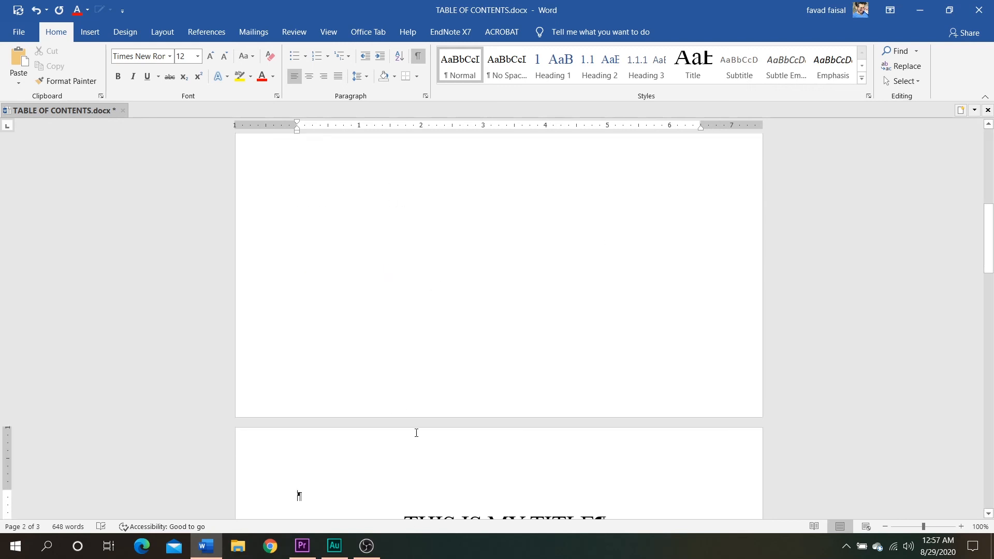
pyautogui.press('Delete')
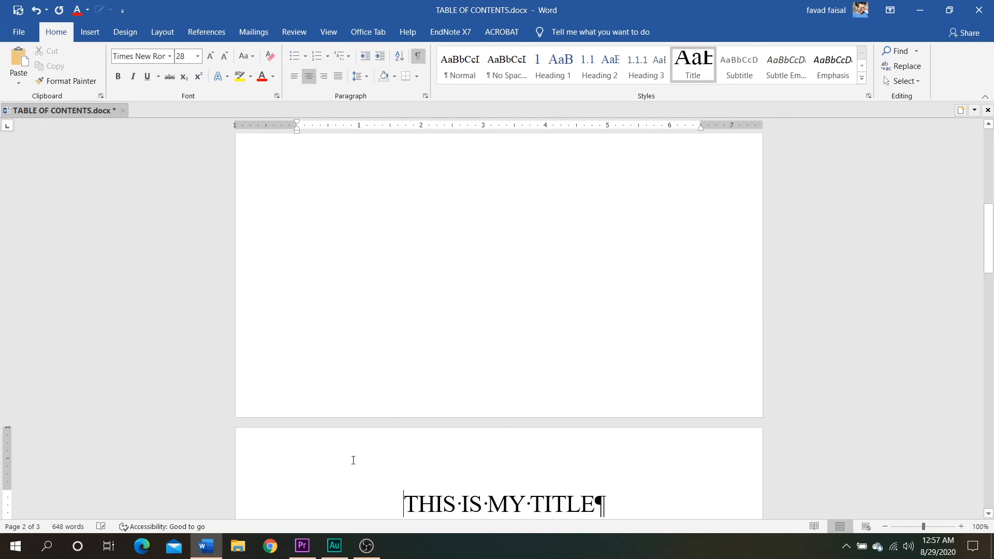
# Insert the built-in Automatic Table 1 table of contents before the page break on the first page
pyautogui.moveTo(990, 252); pyautogui.dragTo(990, 132)
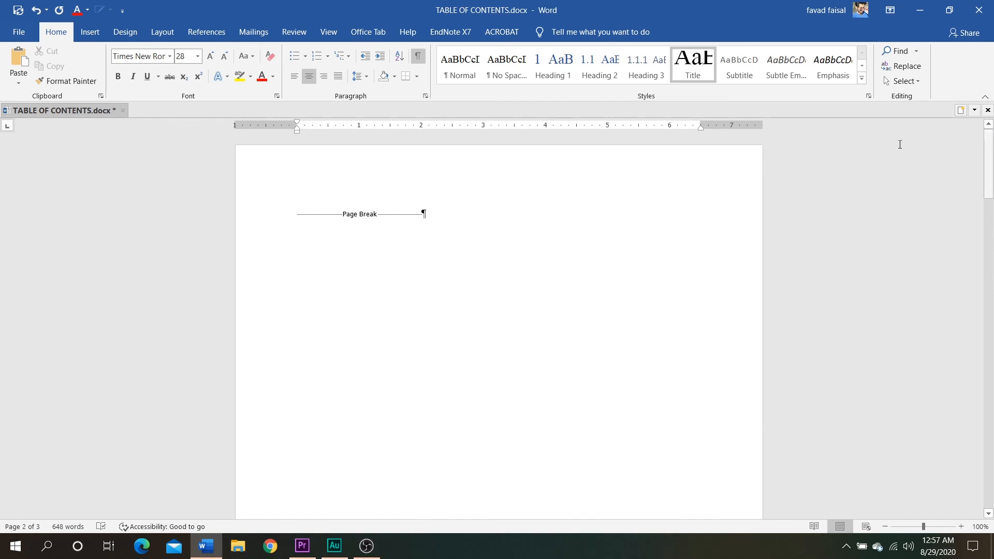
pyautogui.click(294, 215)
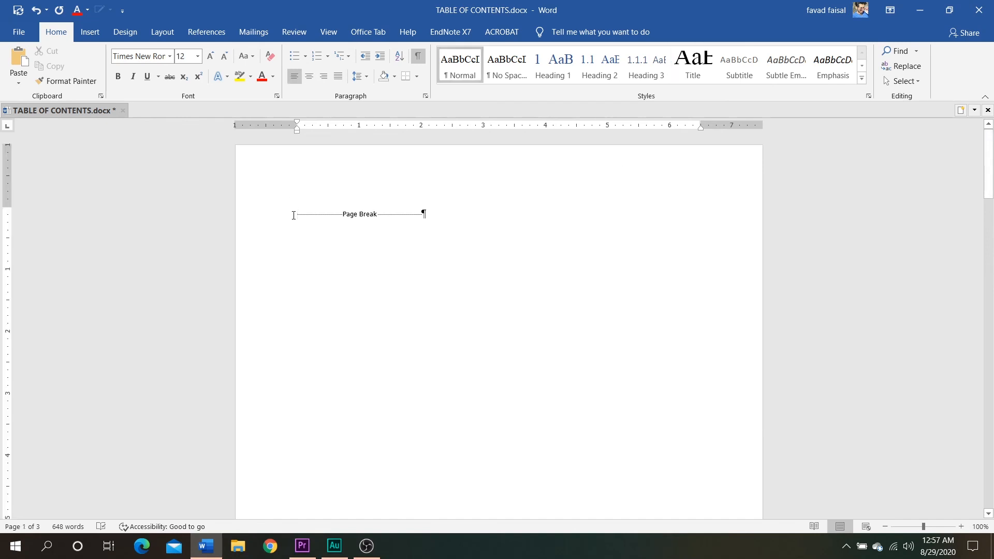
pyautogui.click(192, 33)
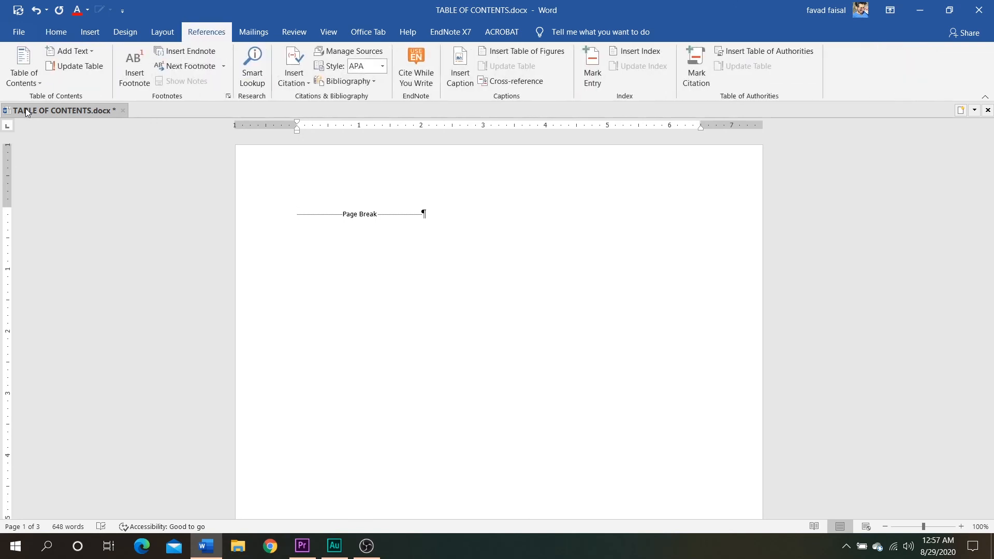
pyautogui.click(29, 84)
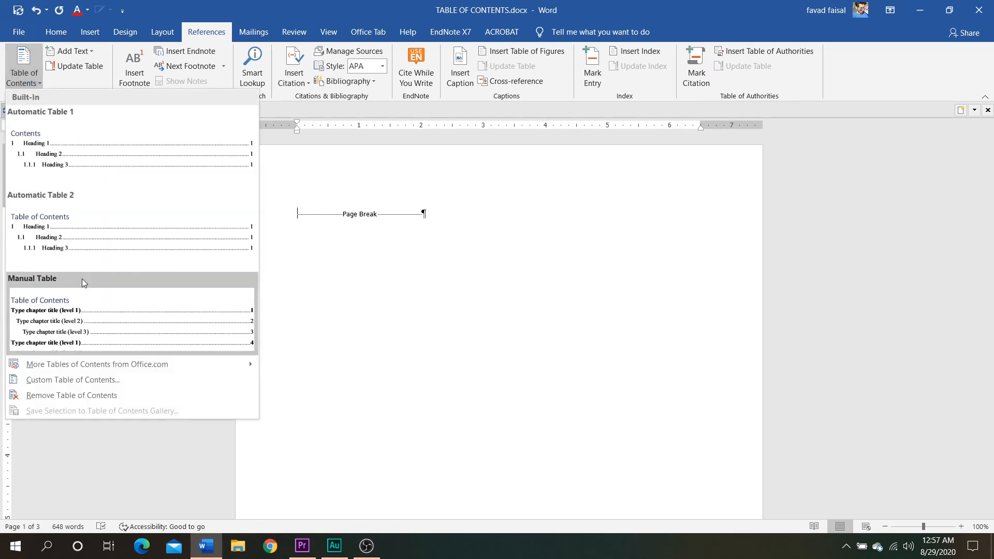
pyautogui.click(74, 165)
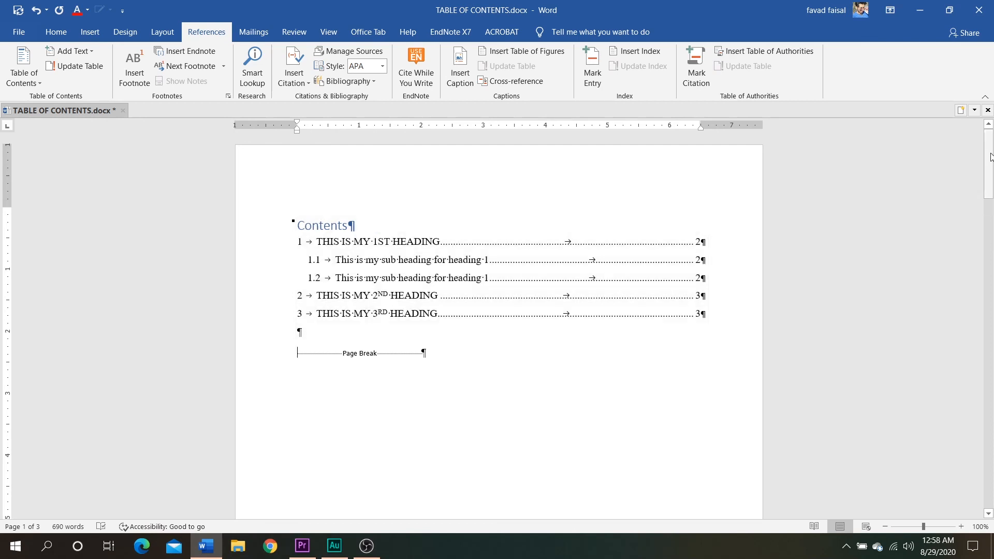
# Change the title of the contents table to "Table of Contents"
pyautogui.moveTo(990, 156); pyautogui.dragTo(990, 293)
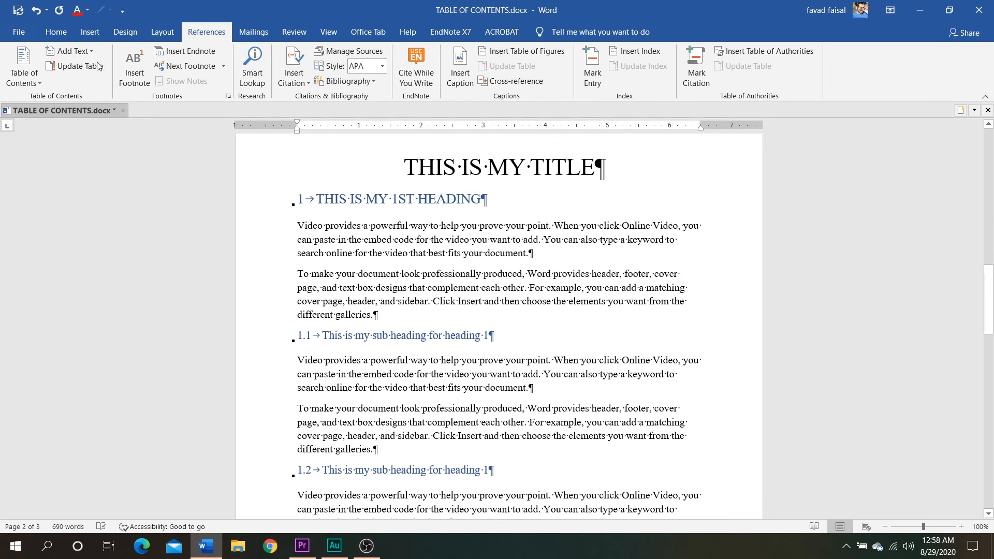
pyautogui.click(57, 33)
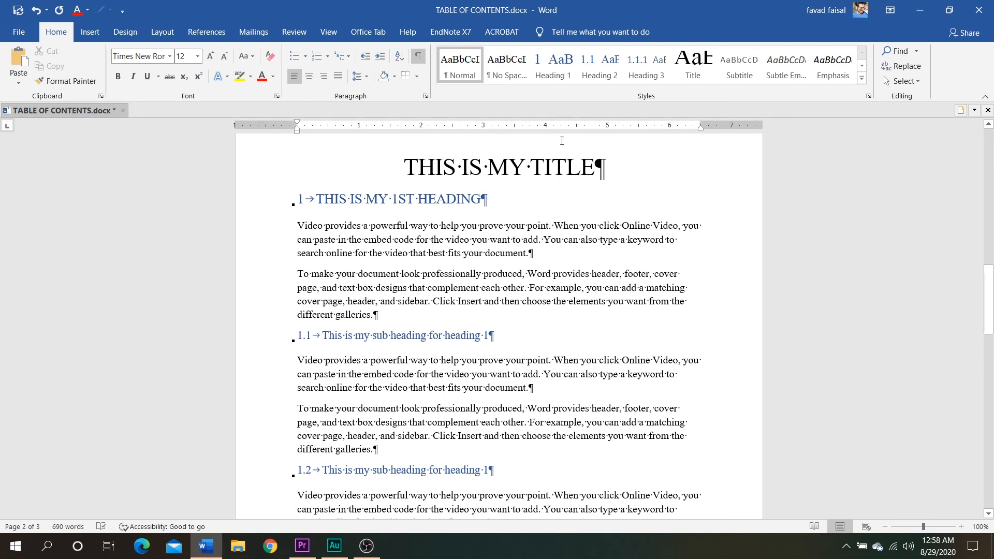
pyautogui.moveTo(988, 283); pyautogui.dragTo(989, 142)
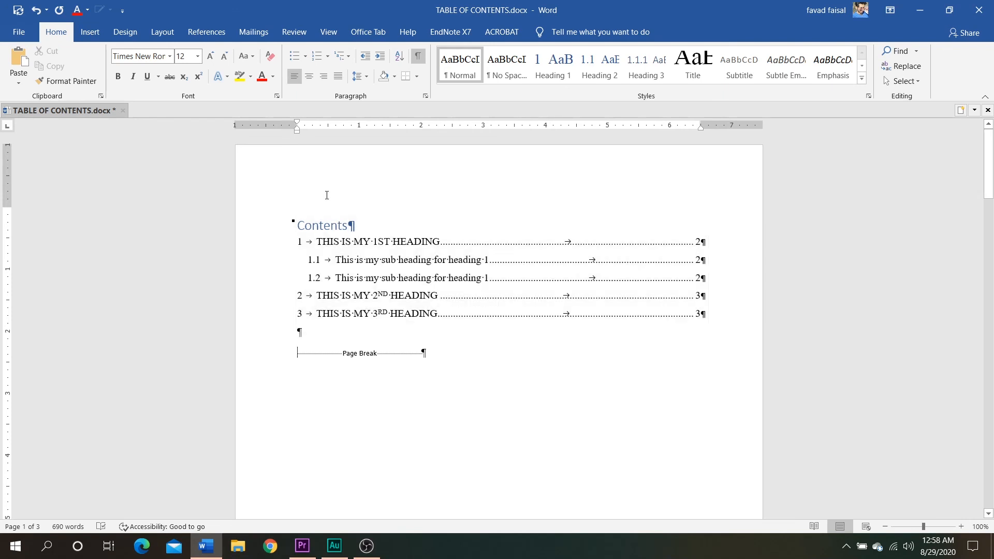
pyautogui.click(300, 226)
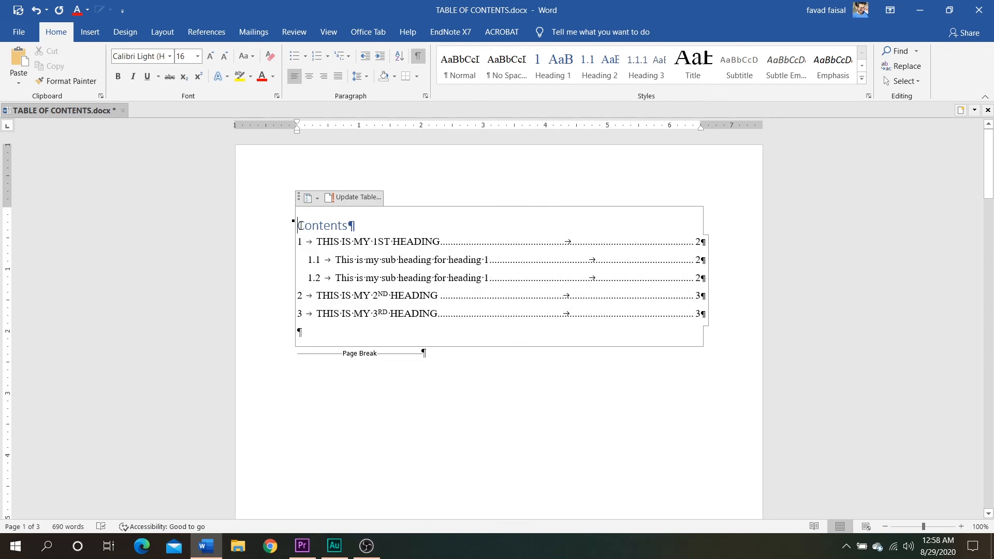
pyautogui.write('Table of')
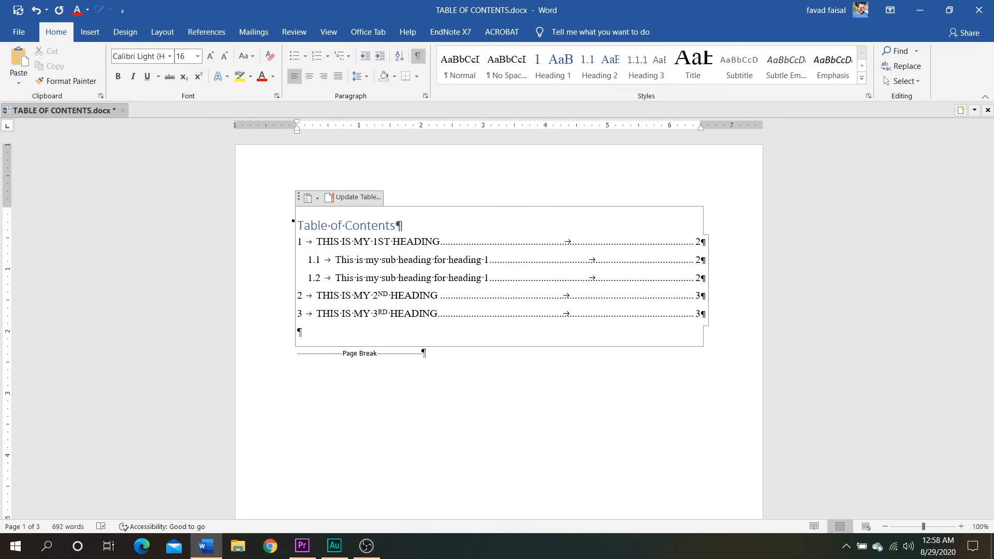
# Make the "Table of Contents" title bold, centered and all uppercase
pyautogui.tripleClick(422, 229)
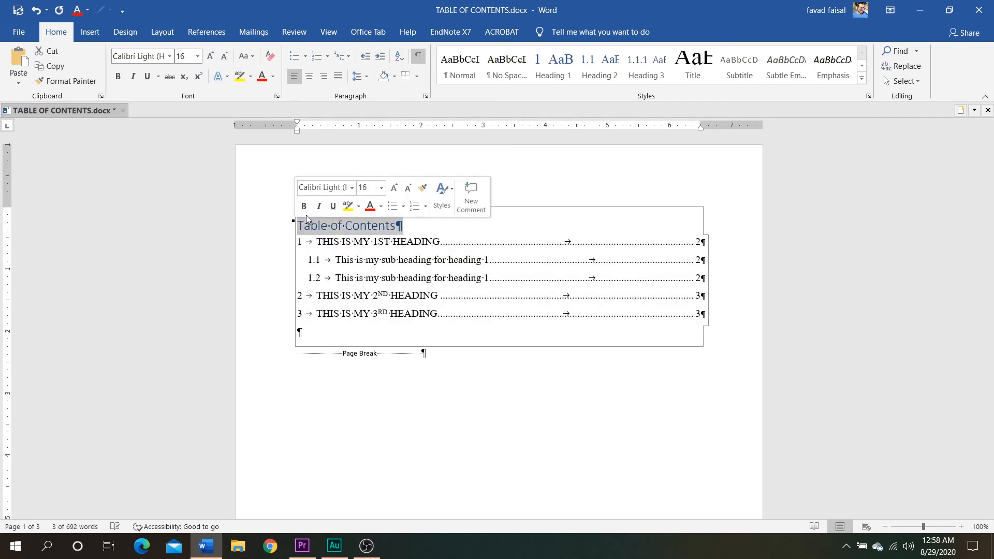
pyautogui.click(305, 206)
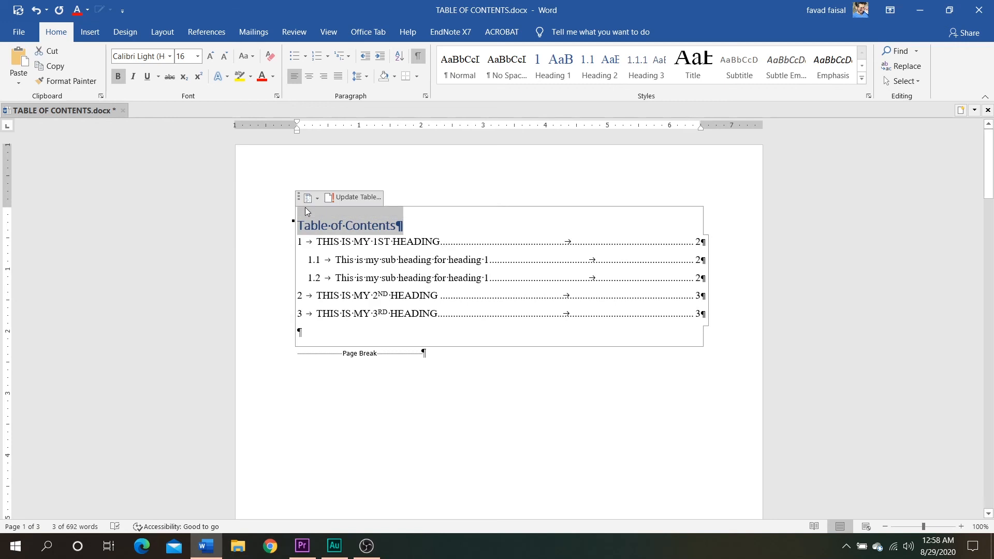
pyautogui.hotkey('ctrl', 'e')
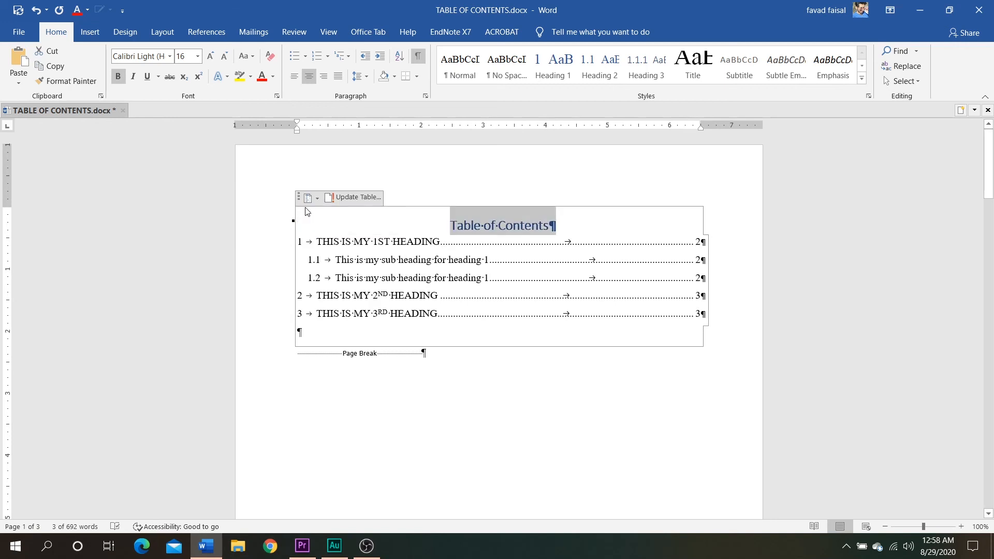
pyautogui.hotkey('shift', 'F3')
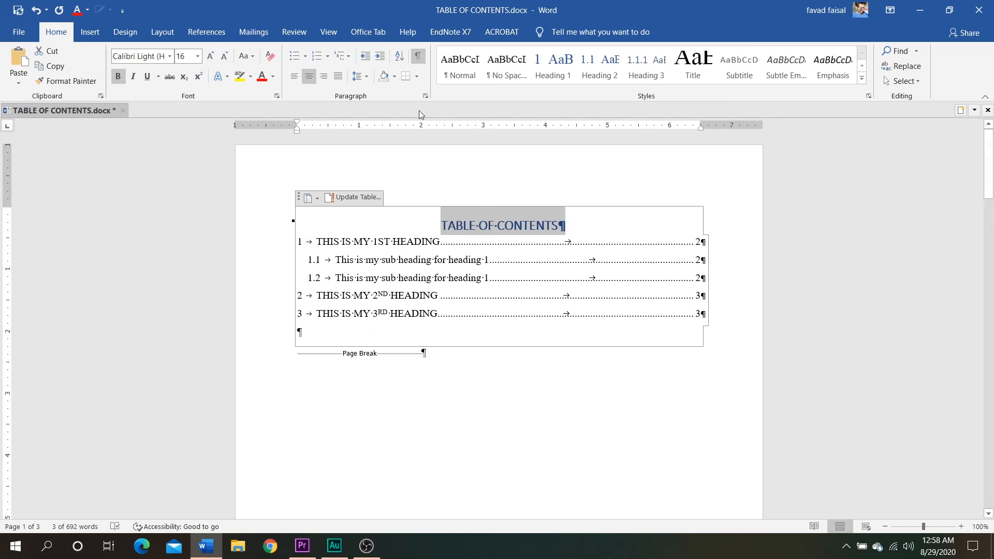
# Set the line spacing of the contents table's title to 2.0
pyautogui.click(360, 76)
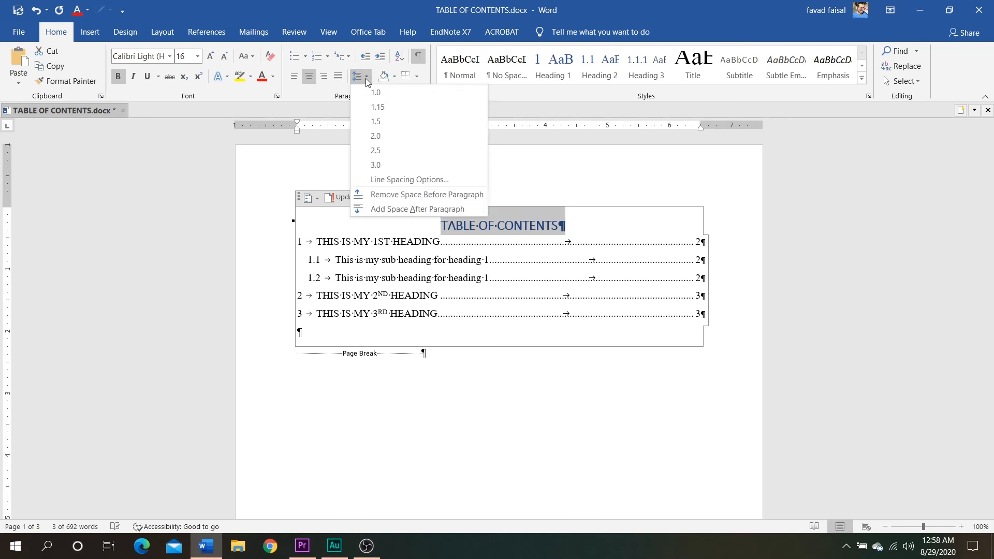
pyautogui.click(377, 138)
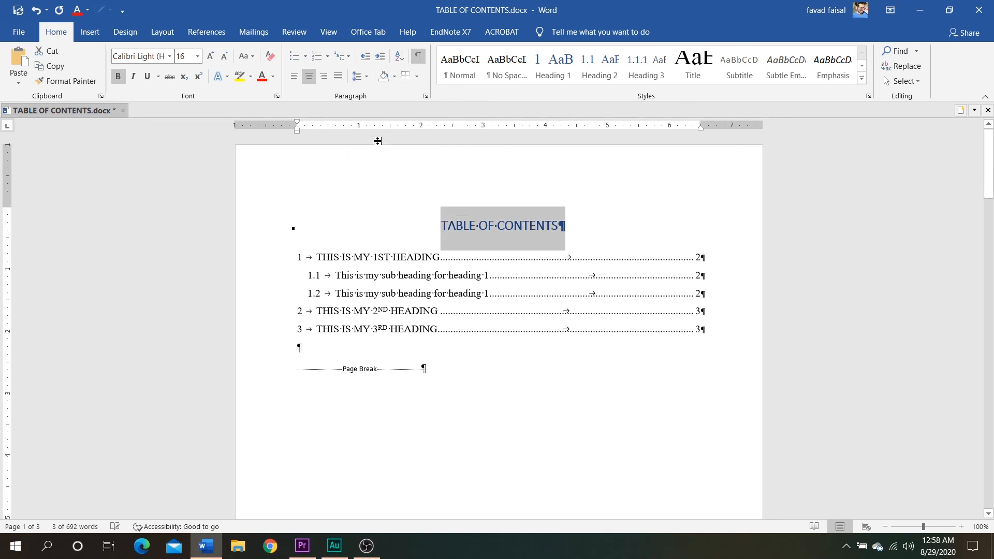
pyautogui.click(362, 82)
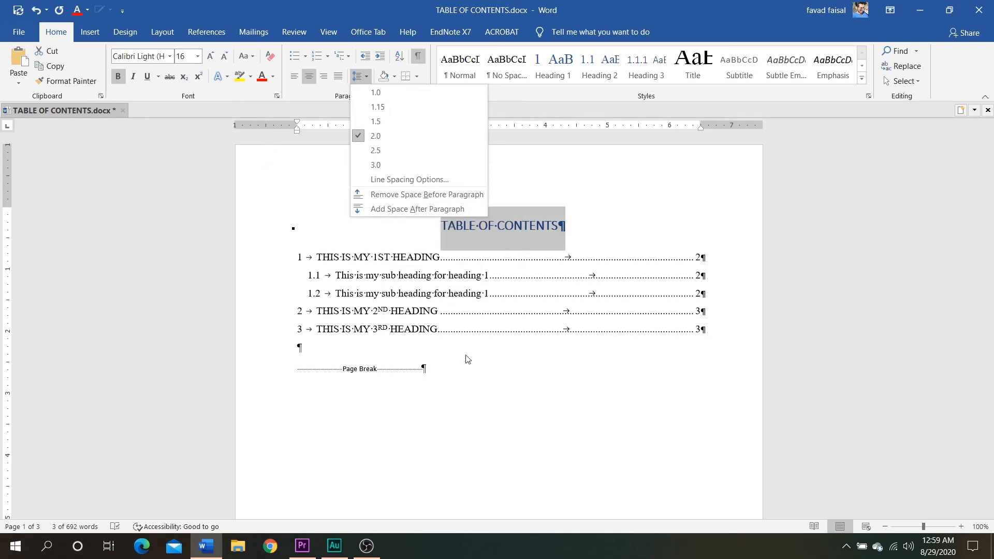
pyautogui.click(576, 382)
pyautogui.moveTo(991, 170); pyautogui.dragTo(992, 402)
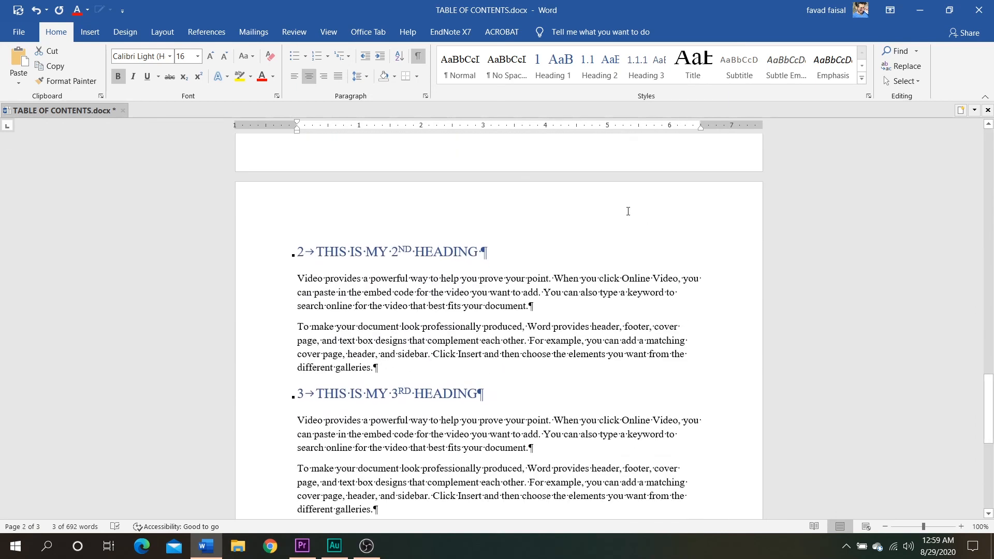